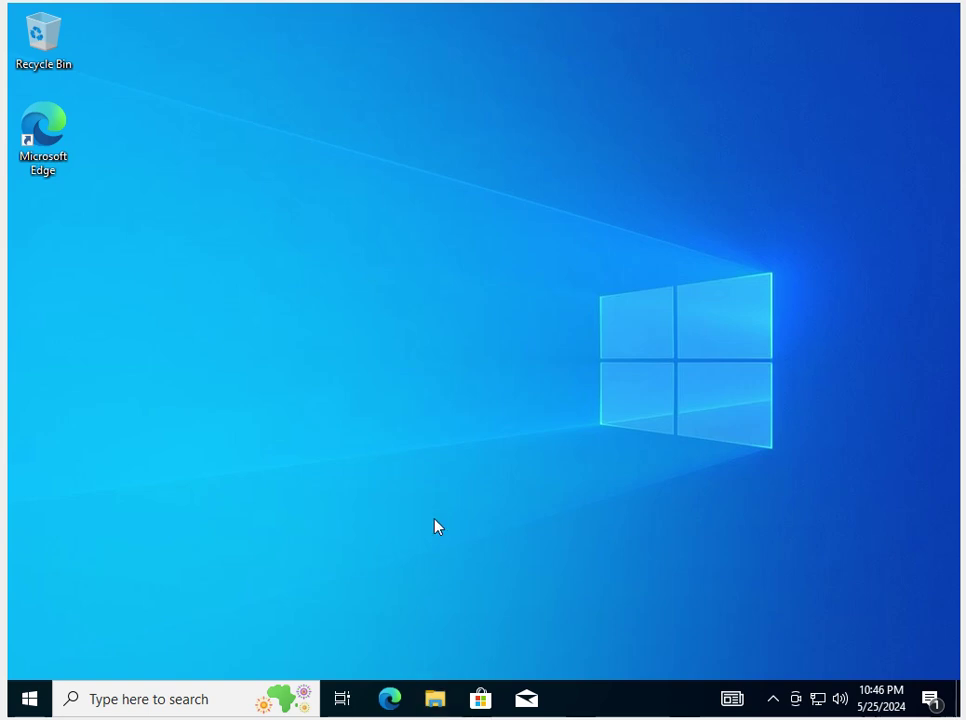
Open a File Explorer window and browse to Local Disk (C:) through This PC.
key(super+e)
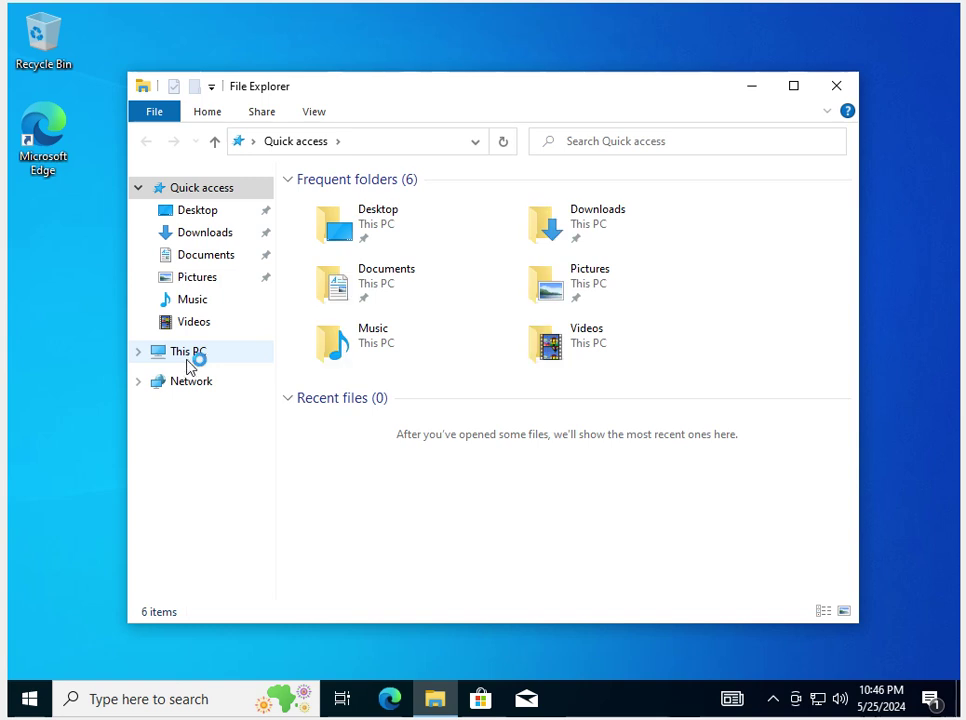
click(190, 352)
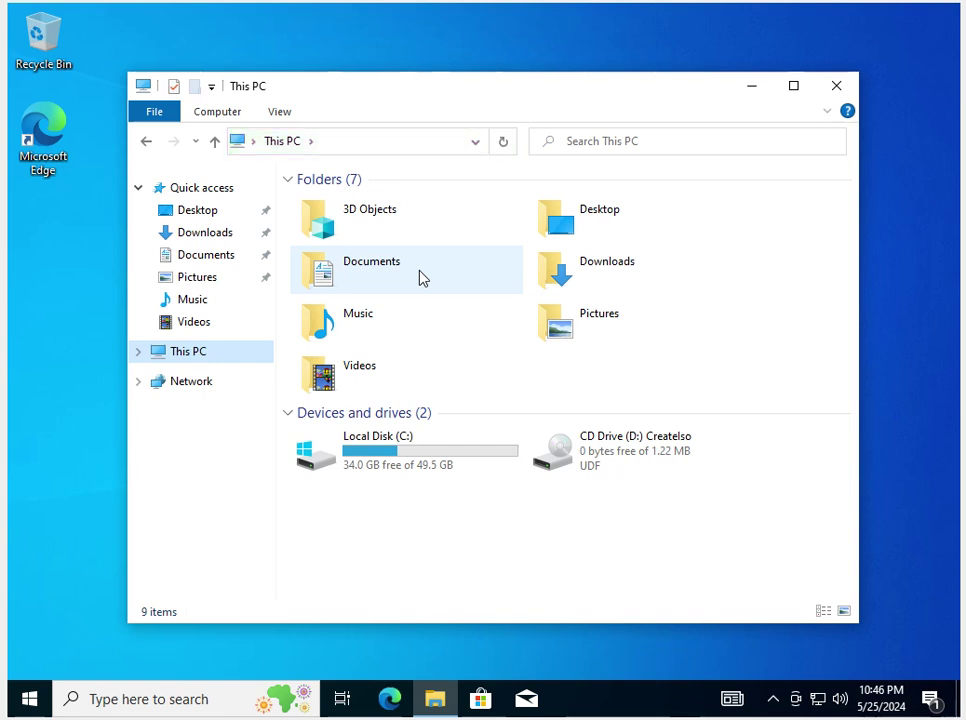
click(363, 471)
double_click(363, 471)
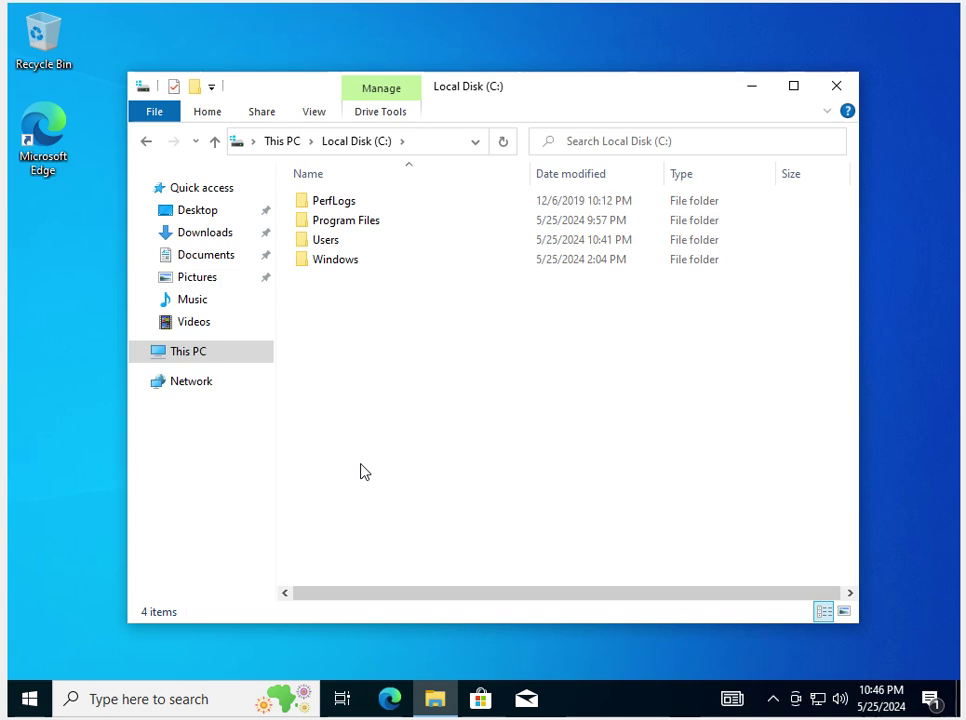
Turn on the display of hidden items for Local Disk (C:).
click(390, 266)
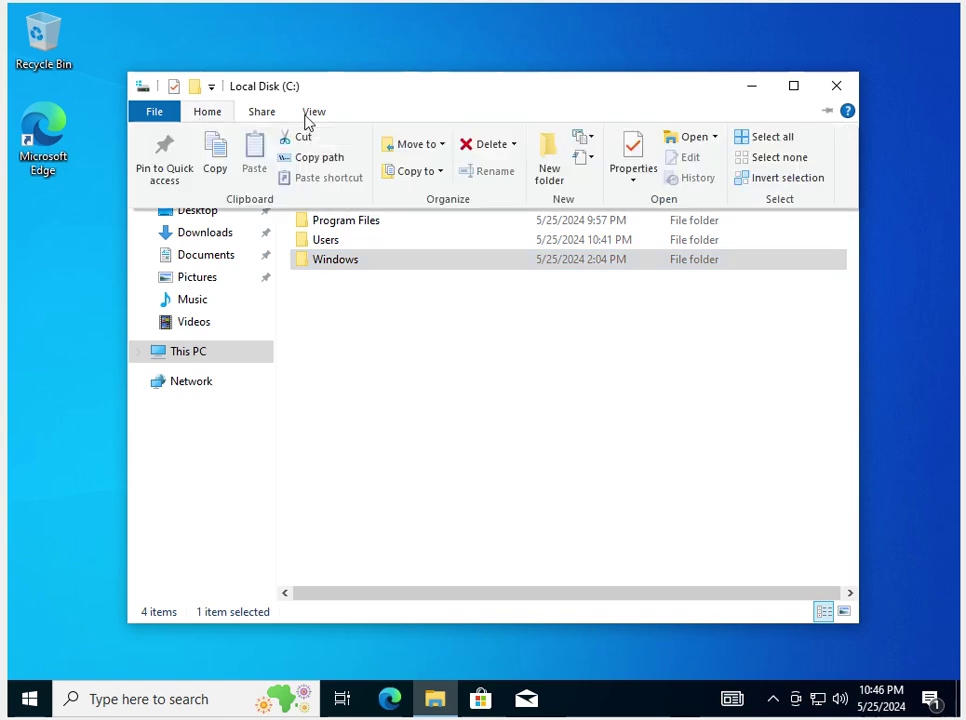
key(Escape)
click(312, 112)
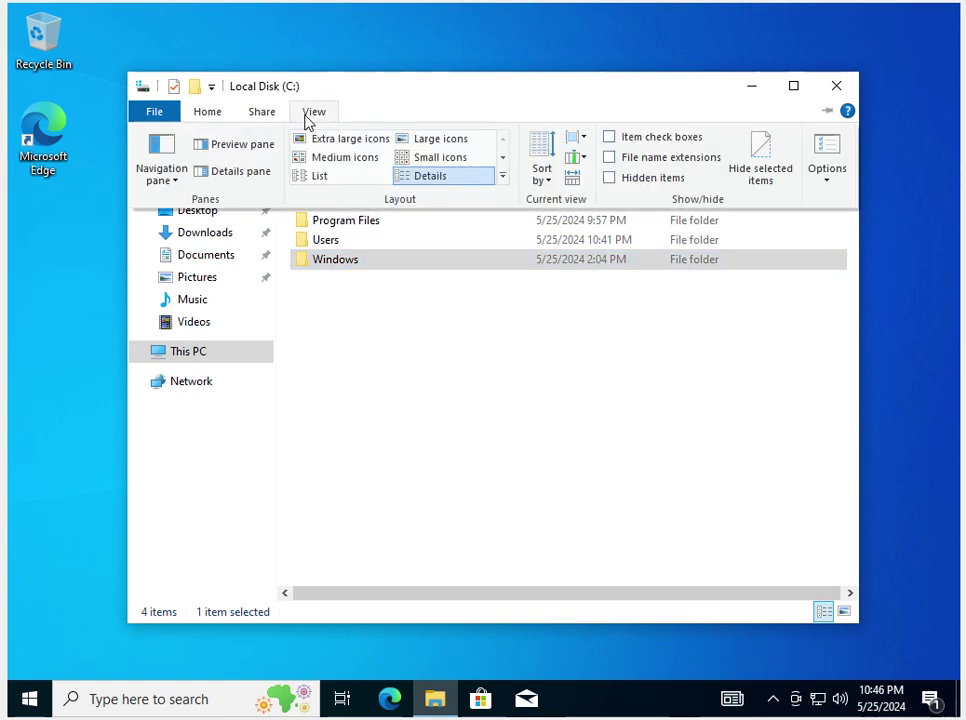
click(606, 178)
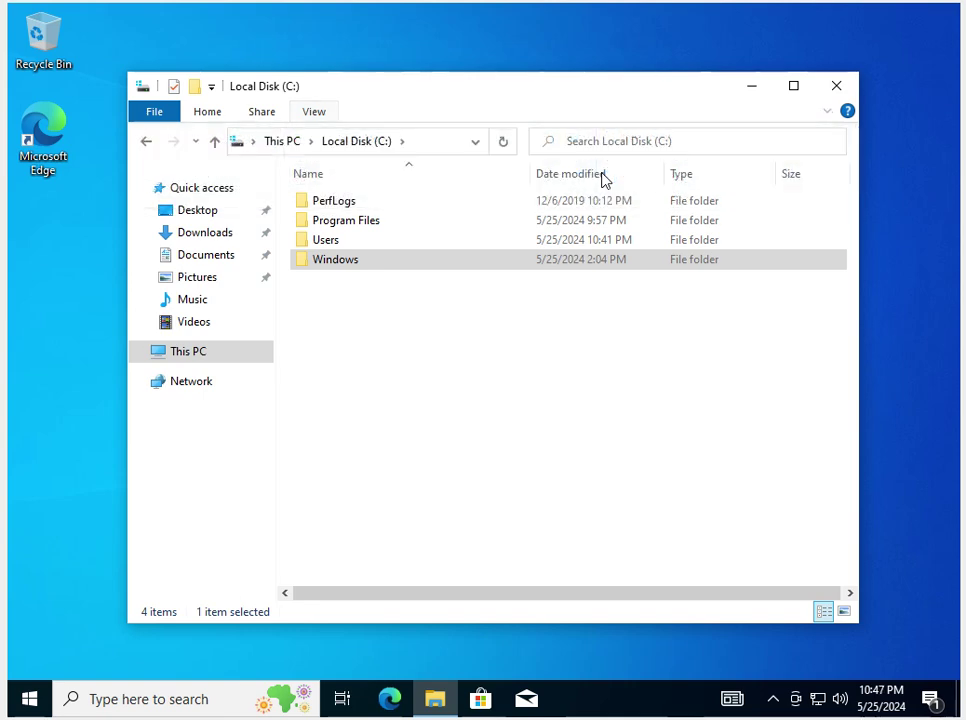
In Folder Options, stop hiding empty drives, known file extensions, folder merge conflicts and protected operating system files, and apply the settings.
click(325, 115)
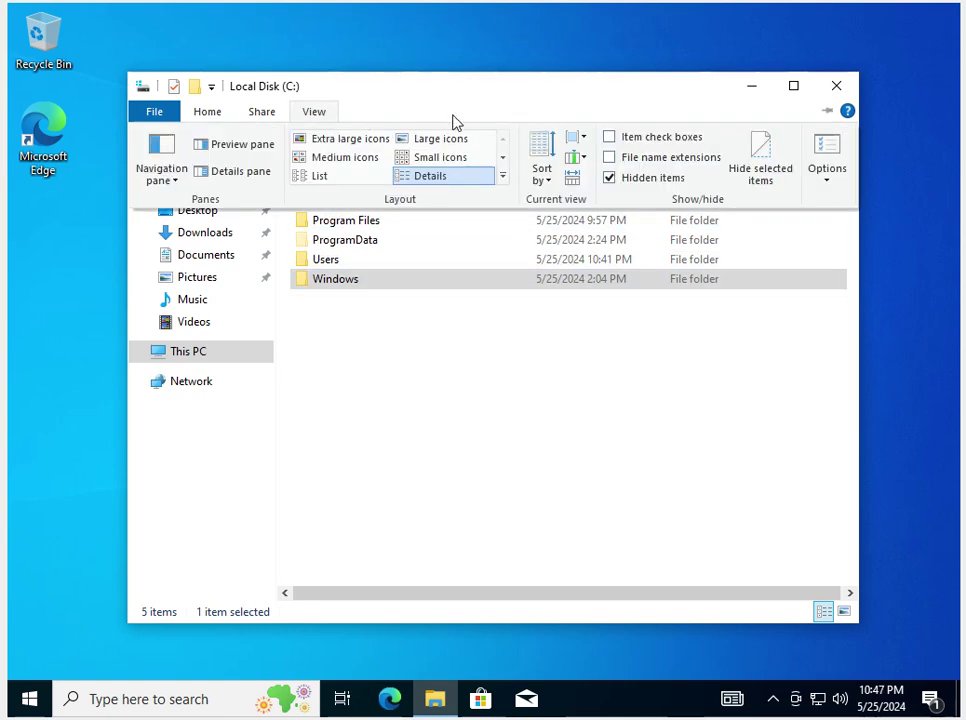
click(840, 148)
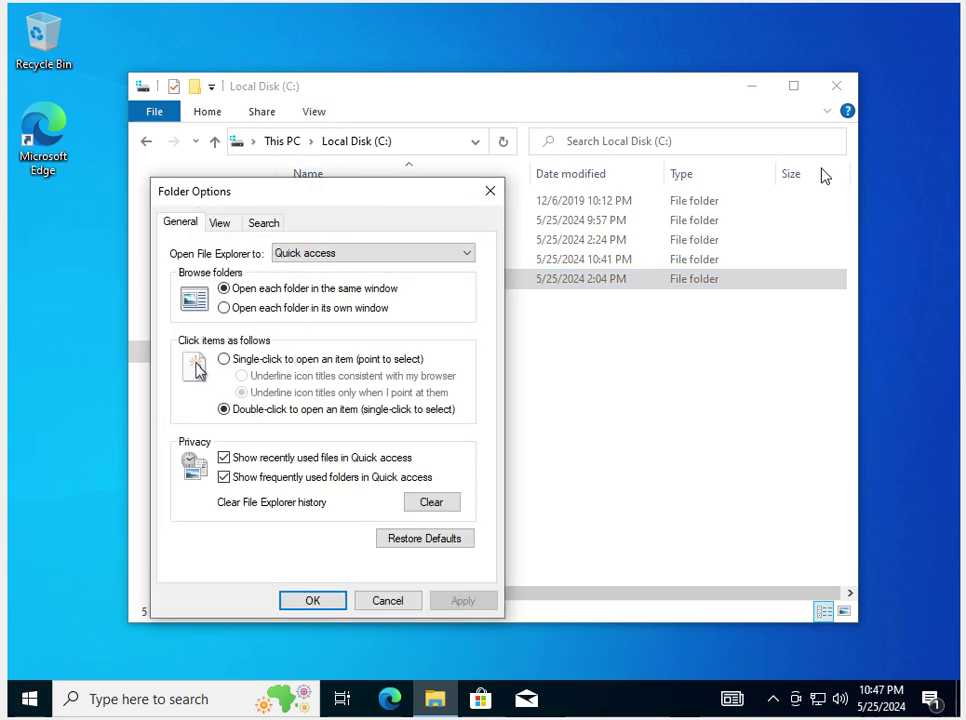
click(221, 223)
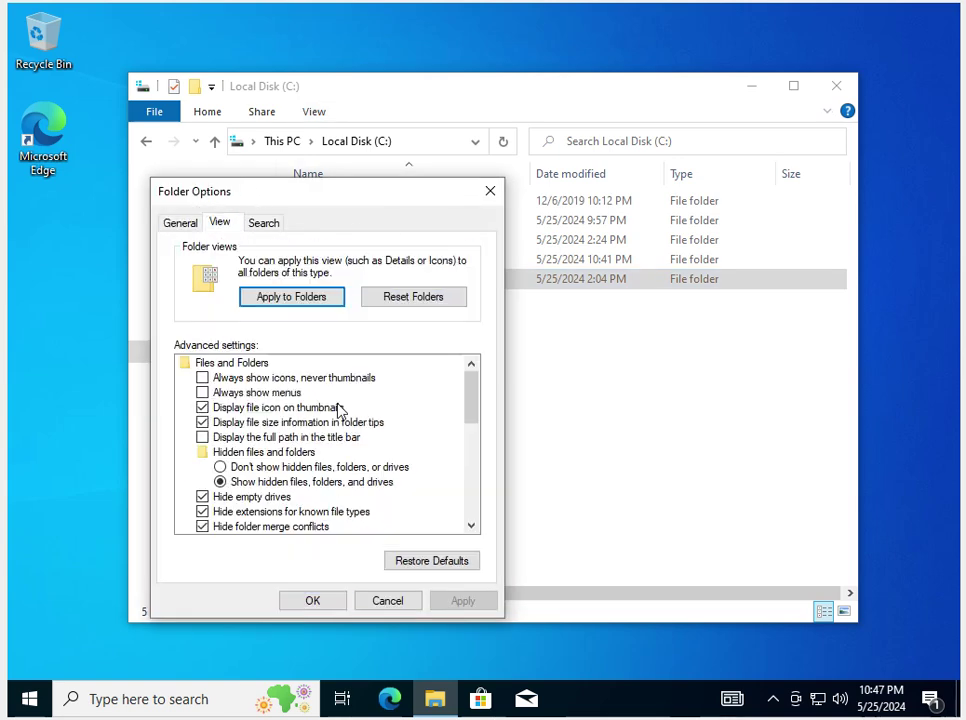
click(204, 499)
click(203, 512)
click(203, 527)
scroll(265, 512, down, 1)
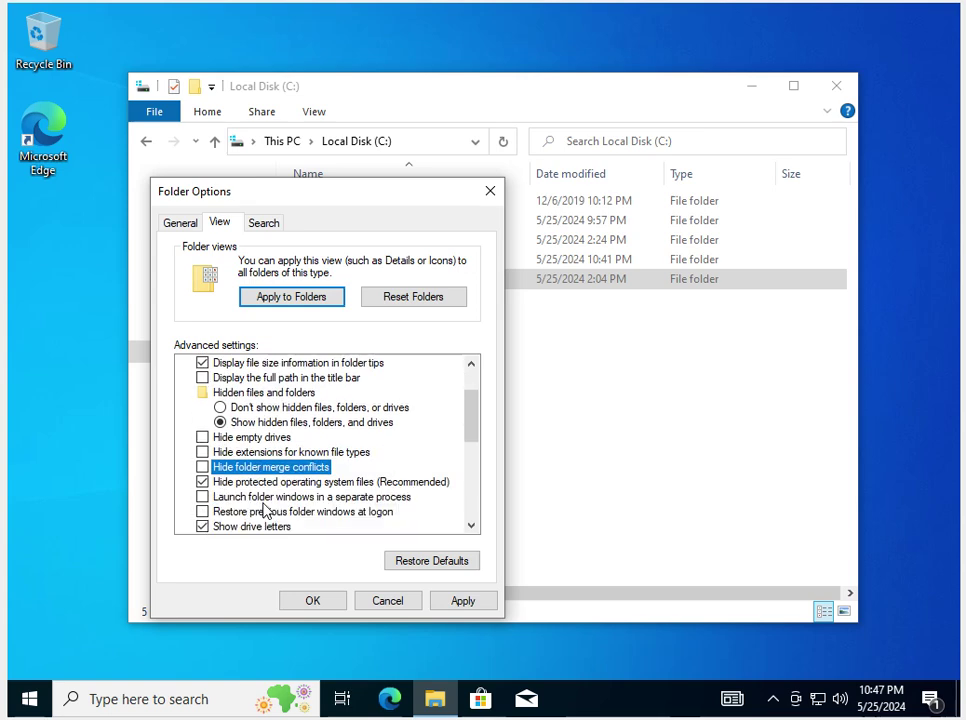
click(203, 482)
click(624, 380)
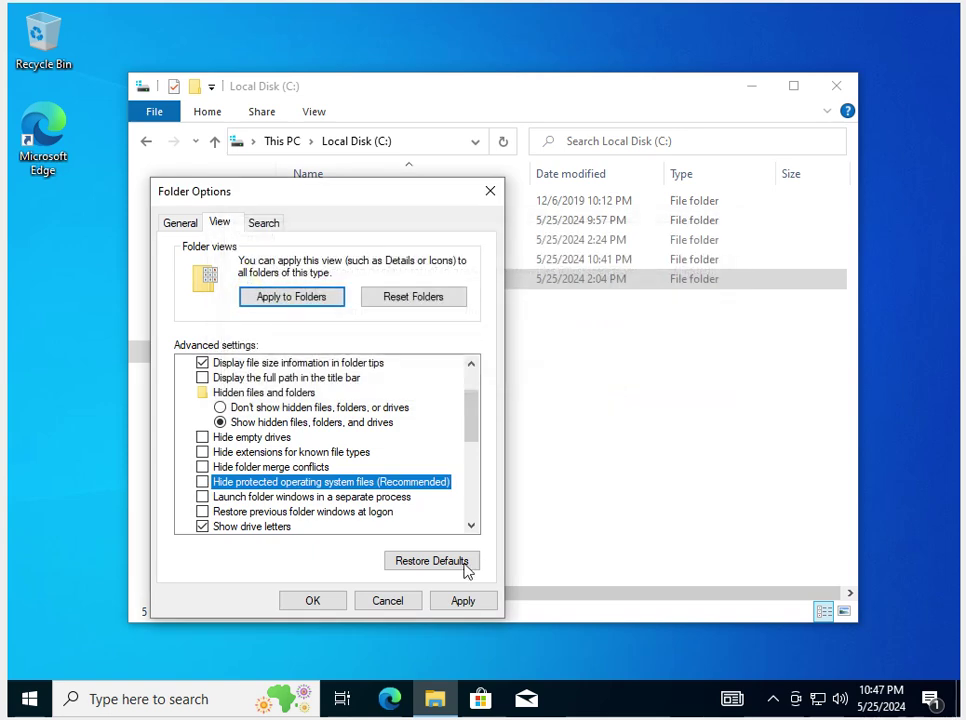
click(455, 608)
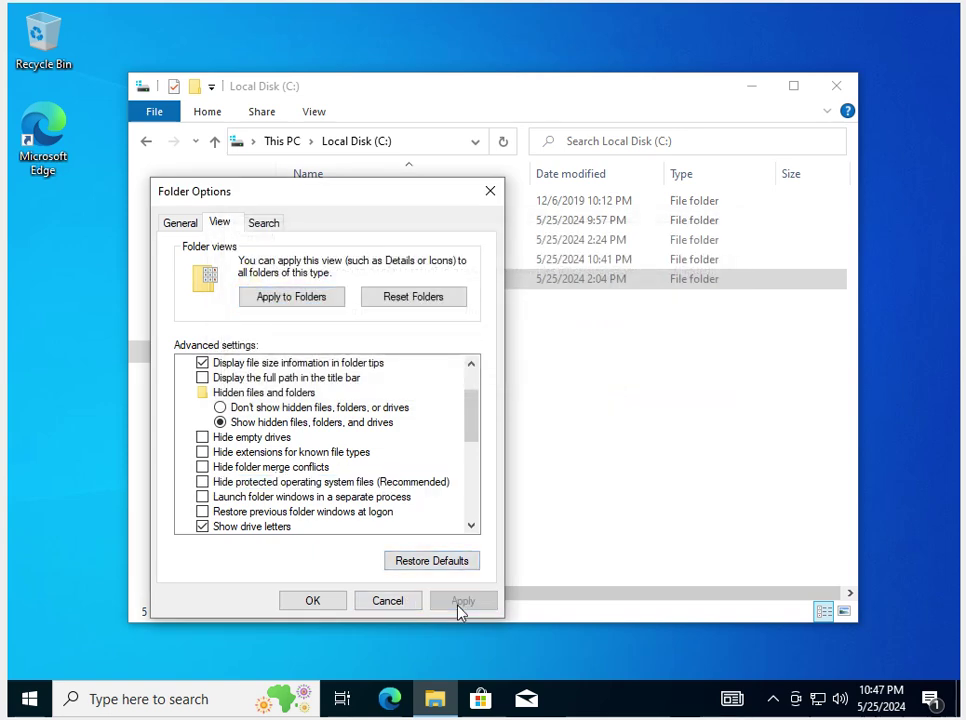
click(489, 191)
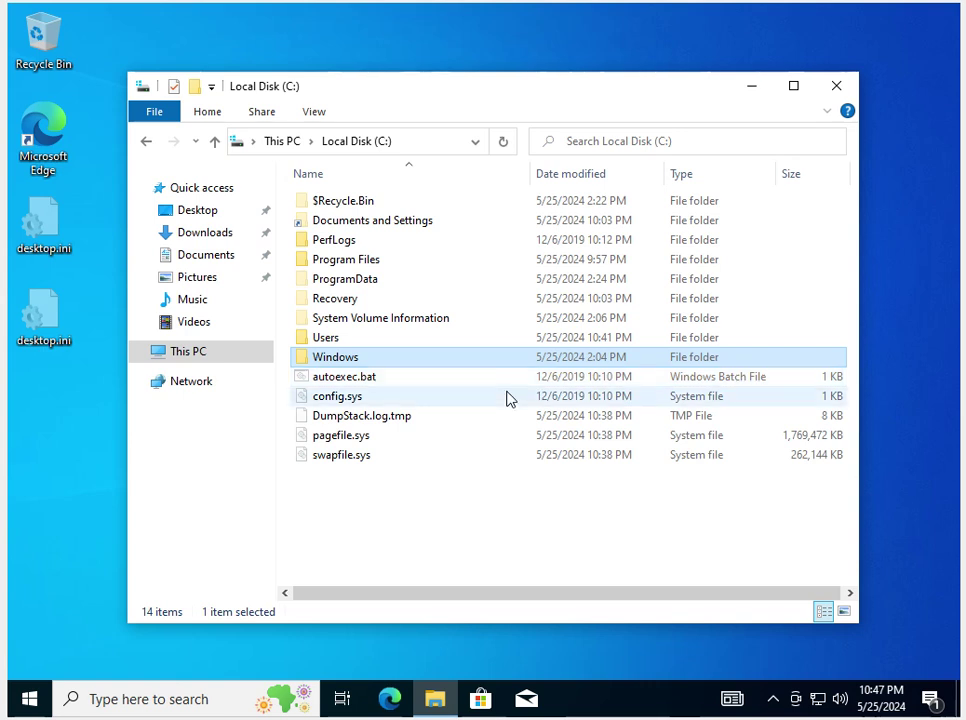
Look over the system files in the root of drive C, including autoexec.bat, swapfile.sys and pagefile.sys.
click(523, 380)
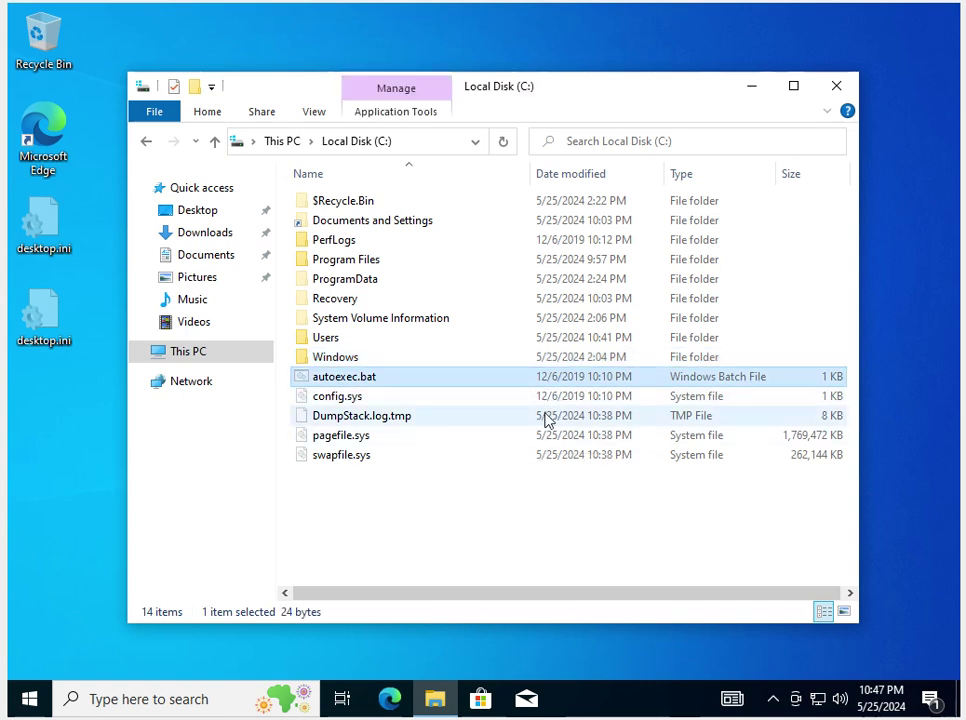
click(378, 484)
click(426, 459)
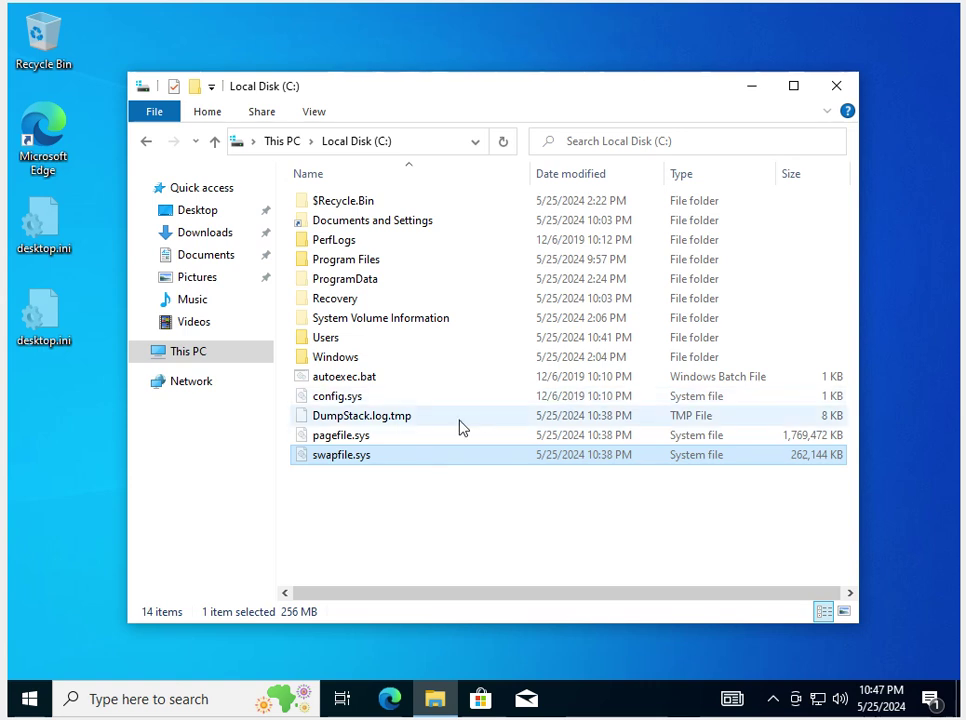
click(440, 436)
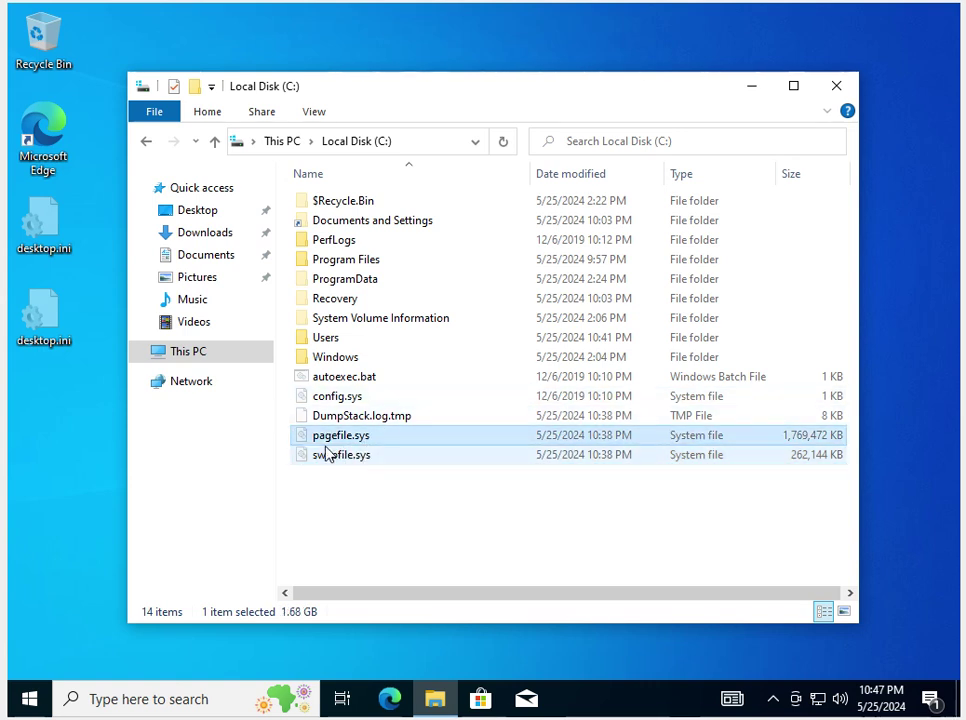
Check the general and security properties of swapfile.sys, and close its properties.
click(370, 462)
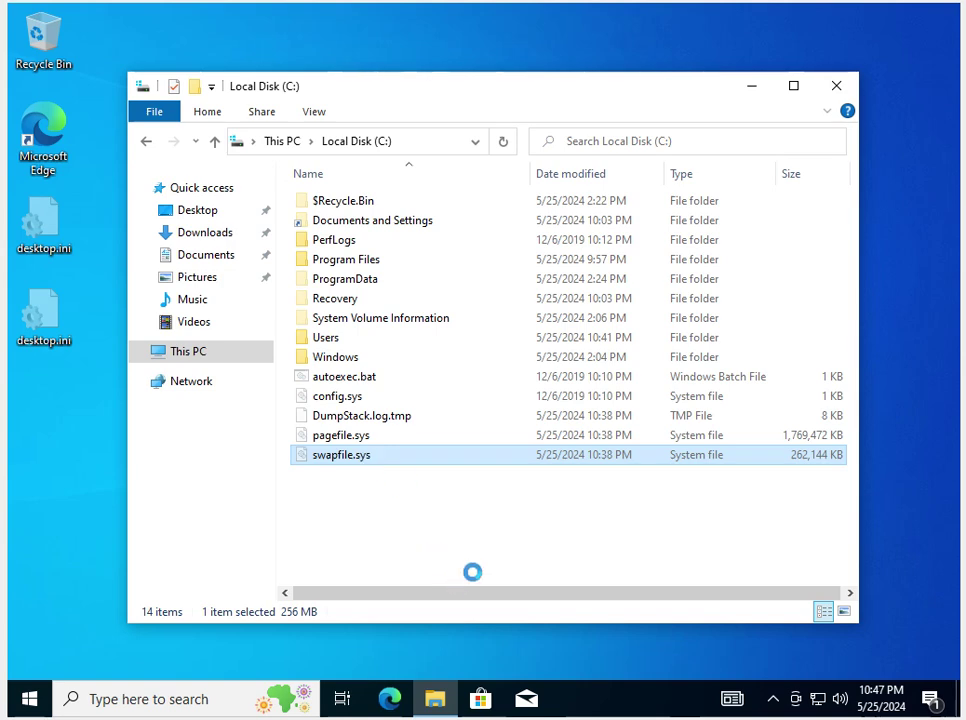
key(shift+F10)
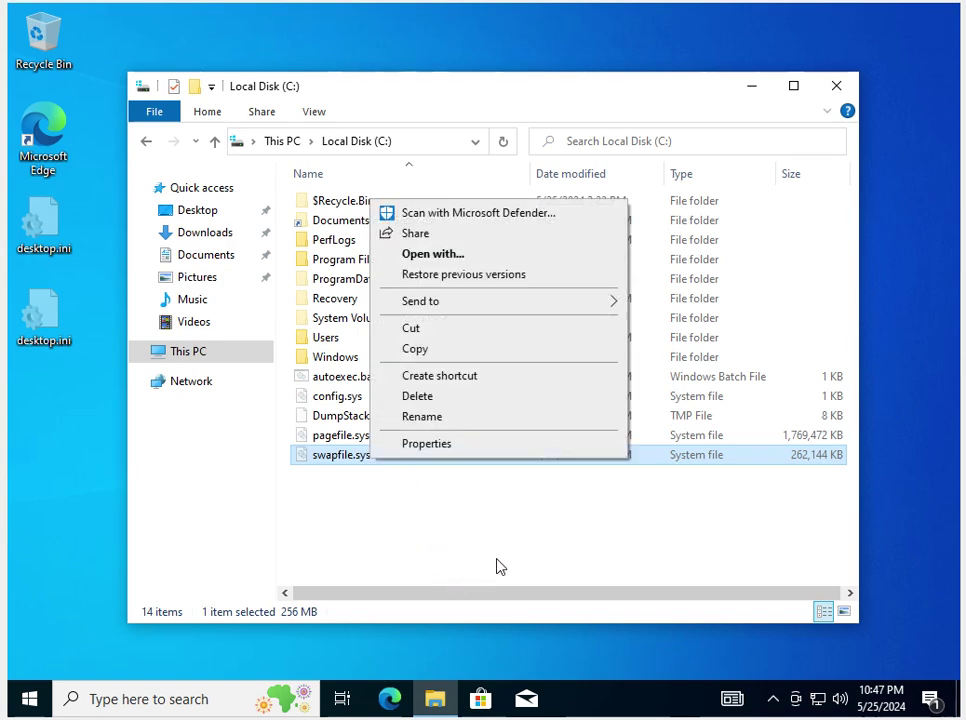
click(470, 448)
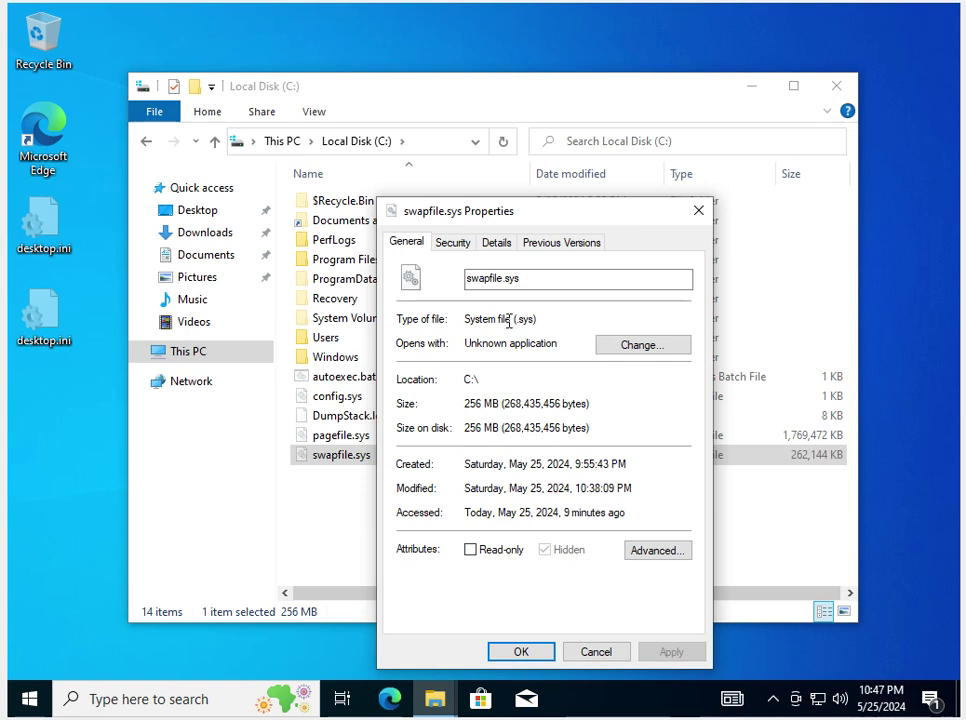
click(452, 249)
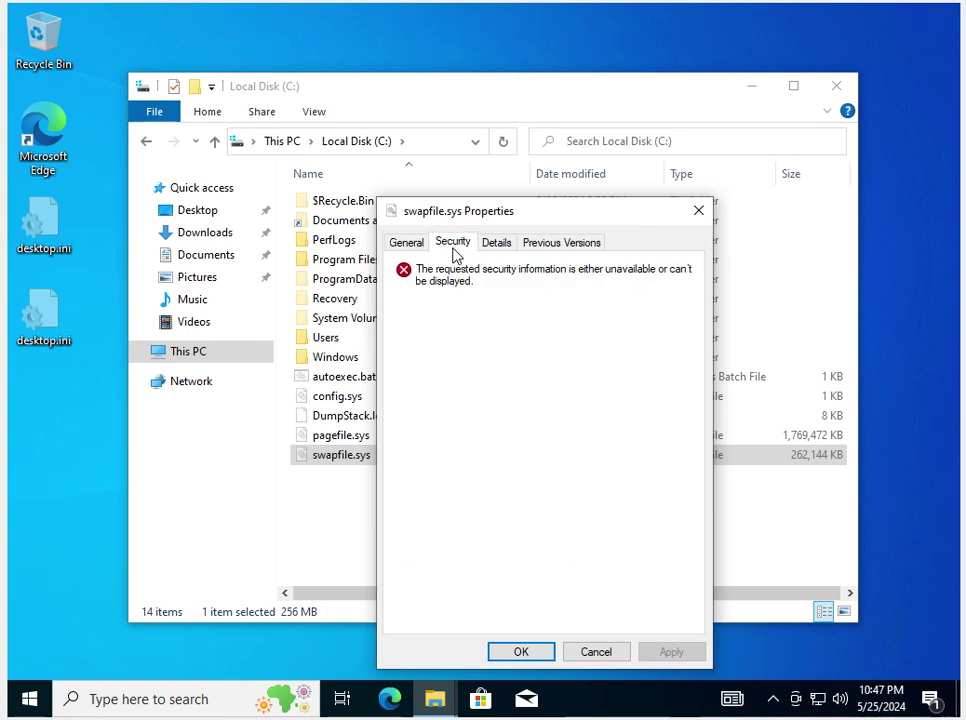
click(697, 211)
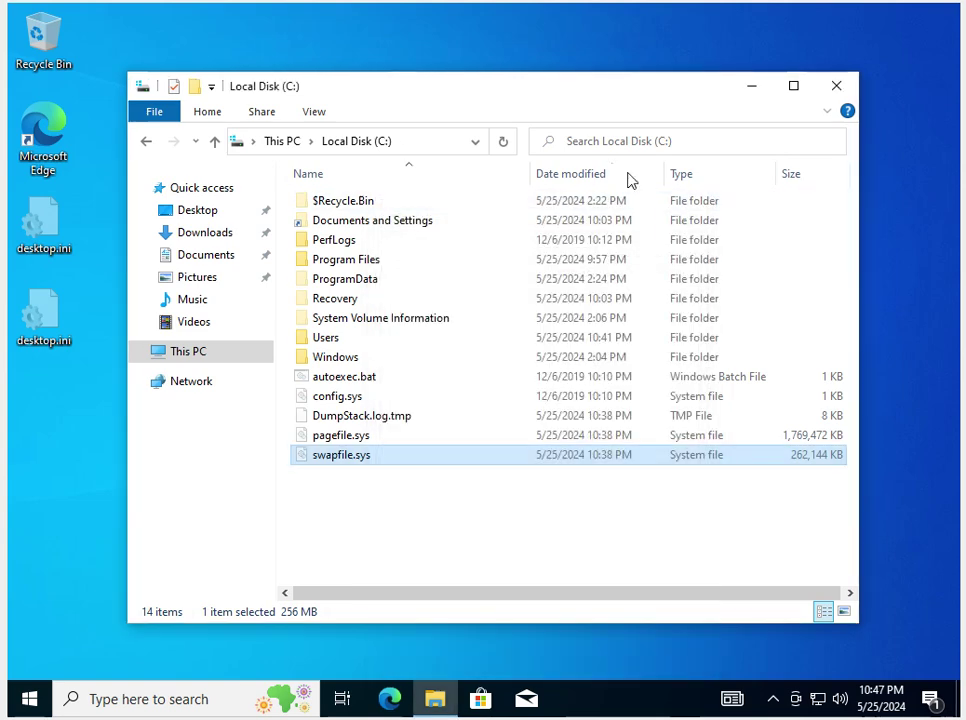
Open the CreateIso CD drive (D:) from This PC and launch AdvancedRun.exe.
click(238, 354)
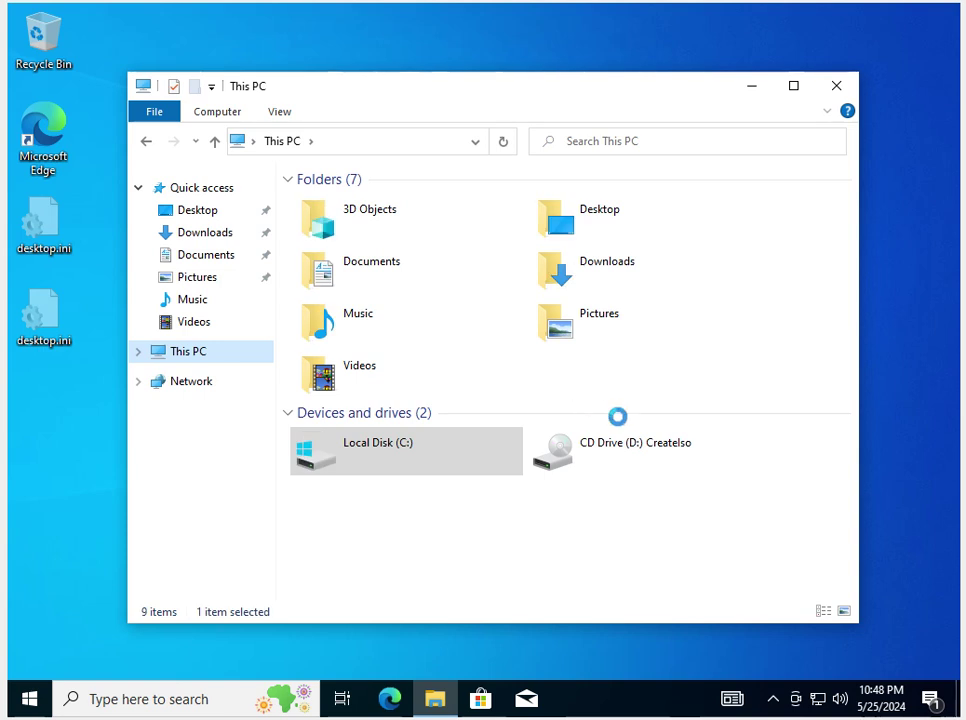
click(642, 453)
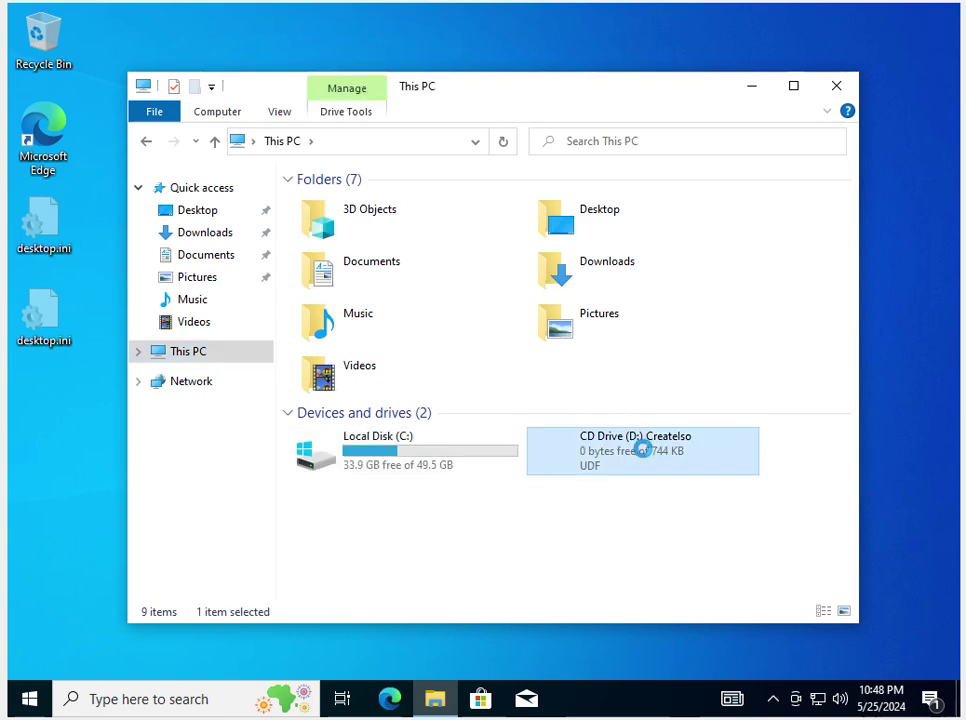
double_click(647, 455)
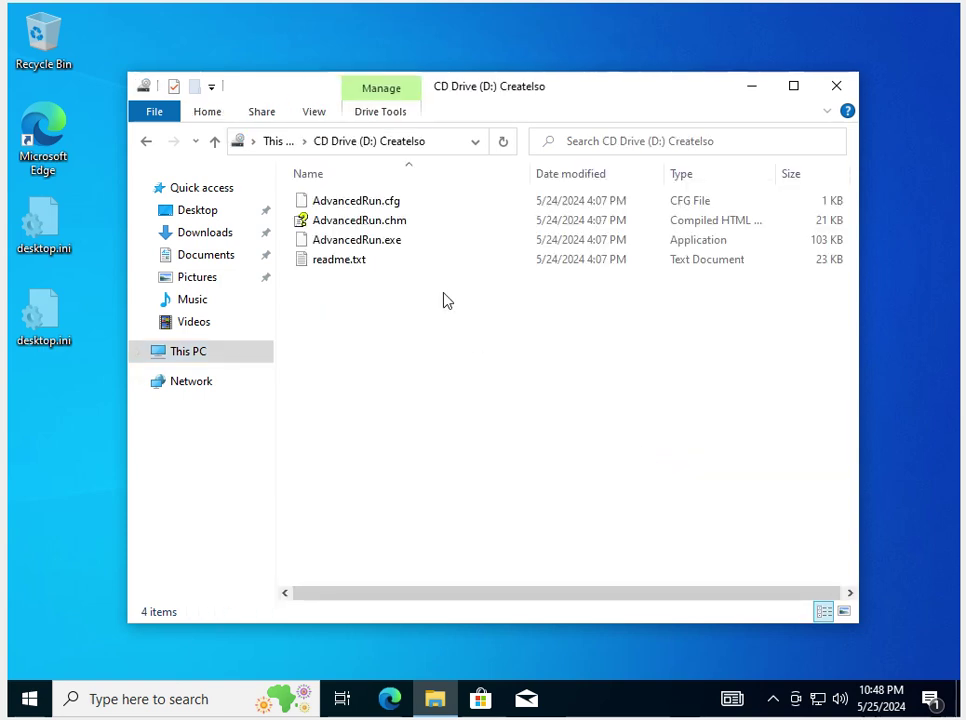
click(347, 241)
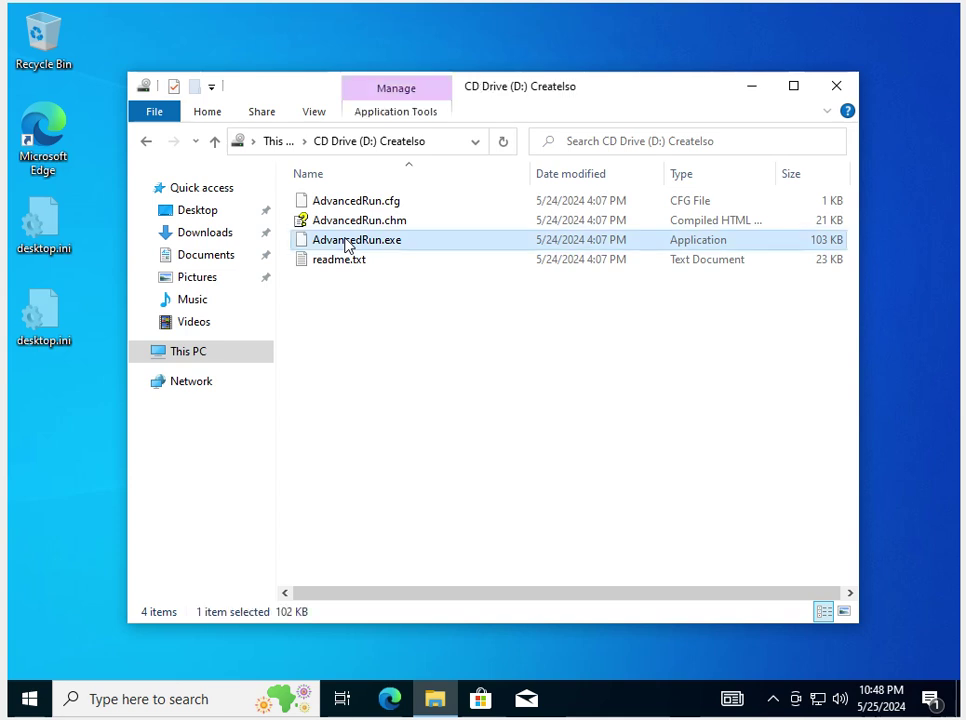
double_click(465, 247)
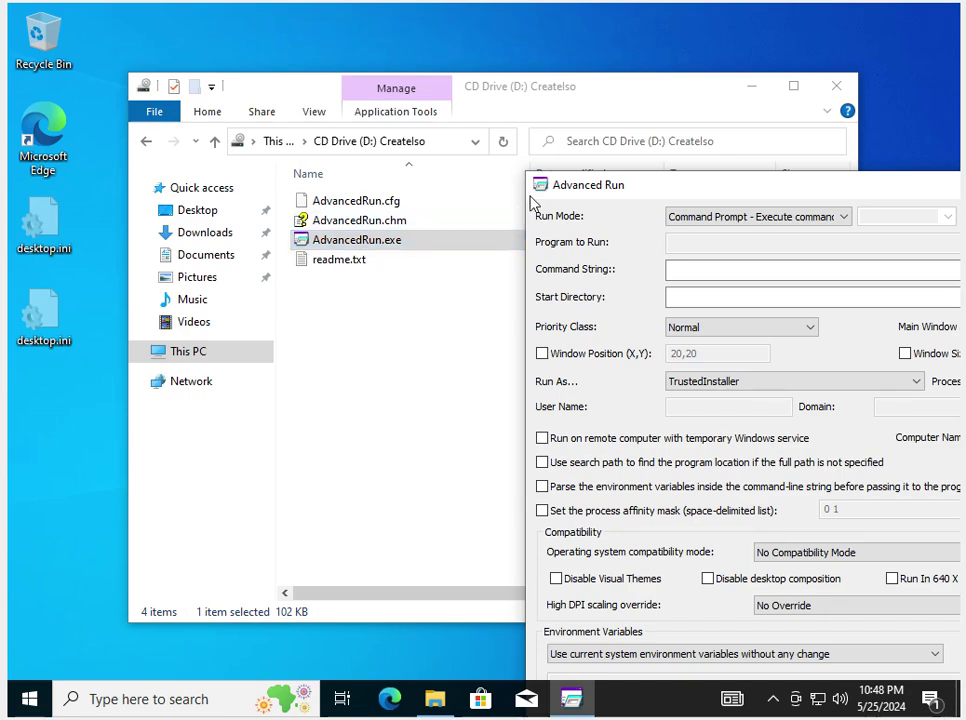
Start a command prompt as TrustedInstaller from Advanced Run, allowing elevation, and use rmdir /s to delete C:/Windows.
drag(551, 192, 173, 77)
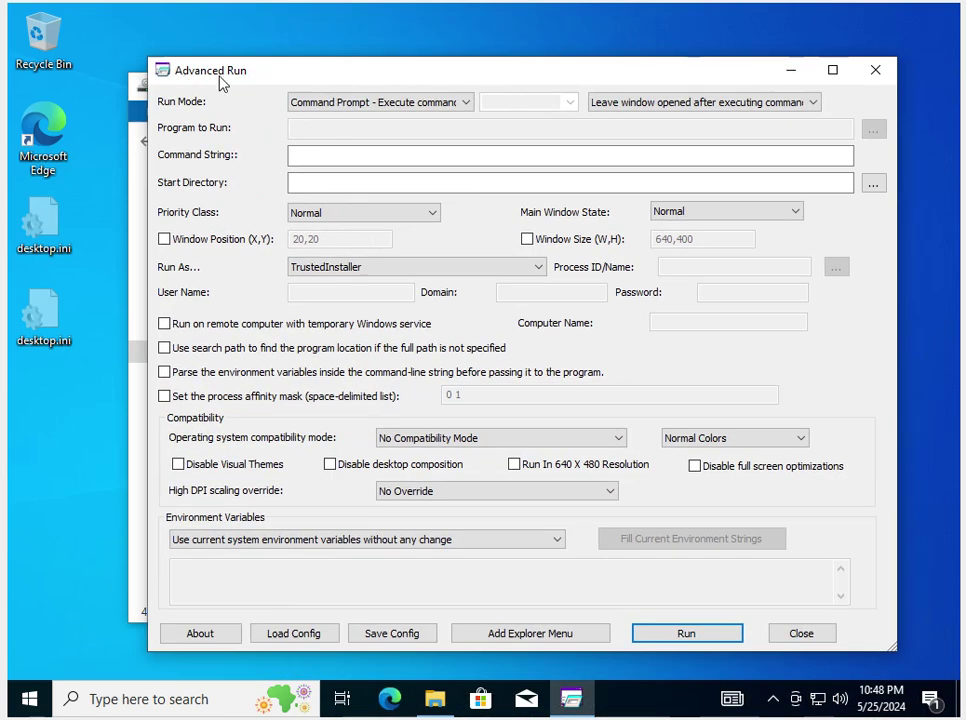
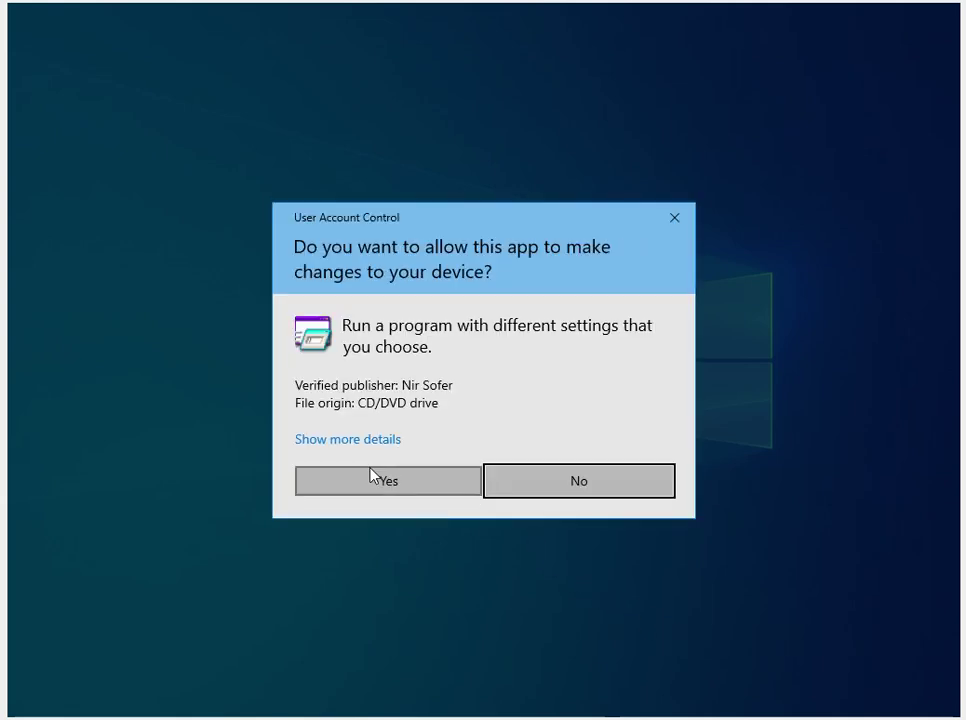
click(375, 480)
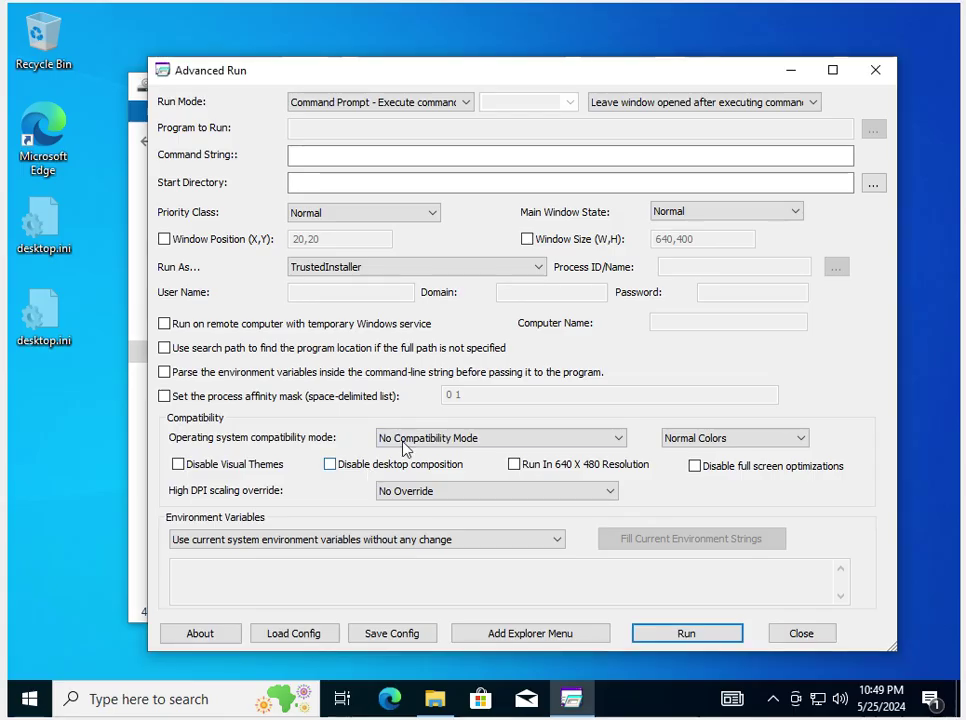
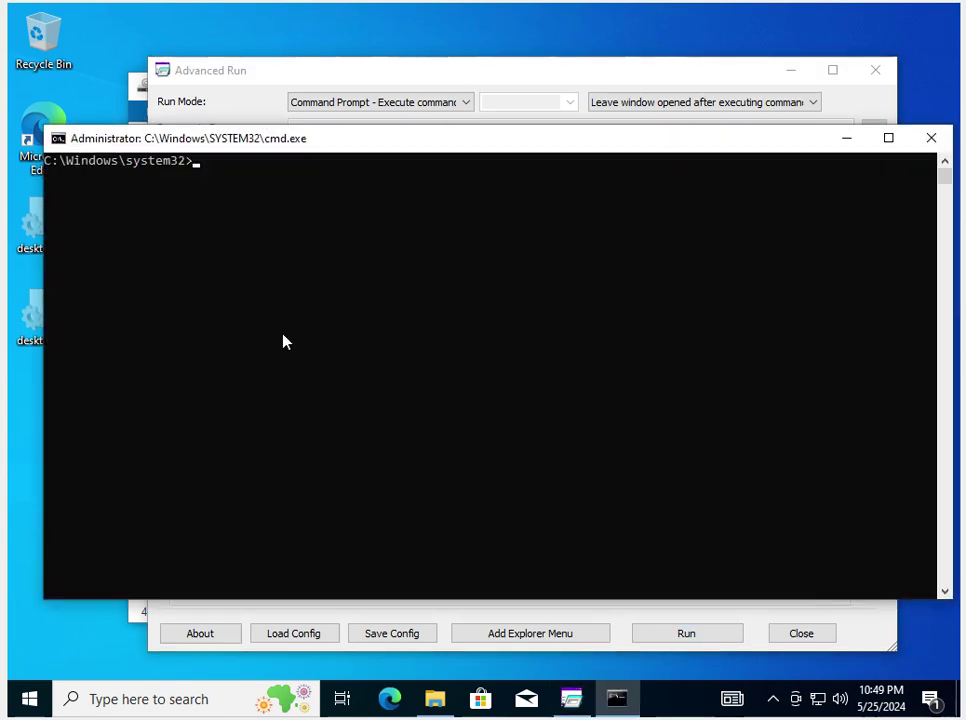
text(rmdir /s @)
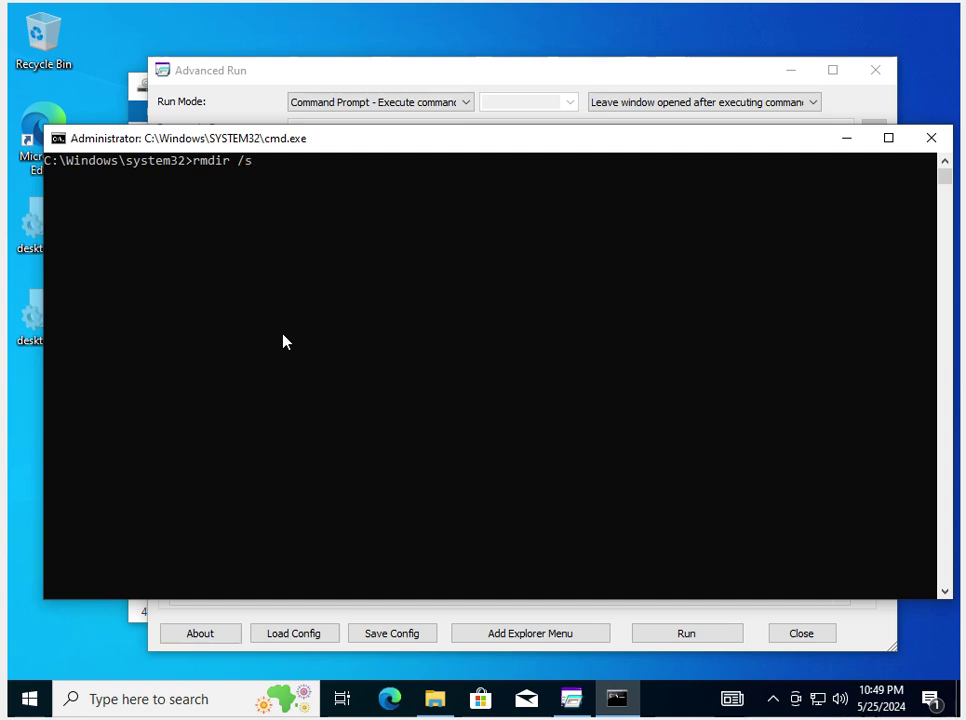
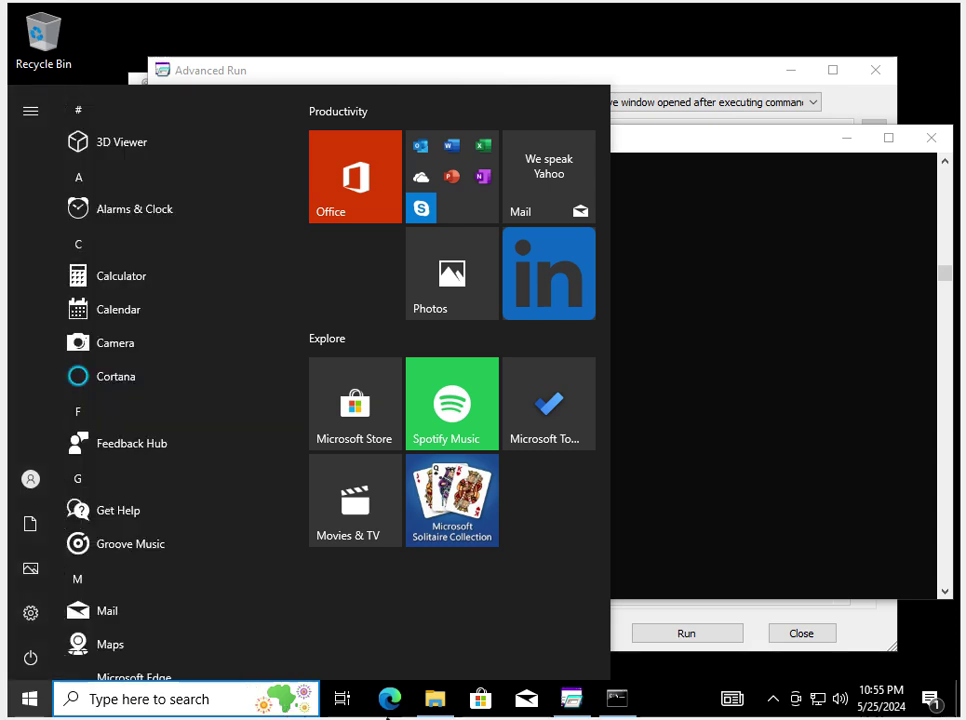
Check This PC in File Explorer, and close the window.
click(437, 704)
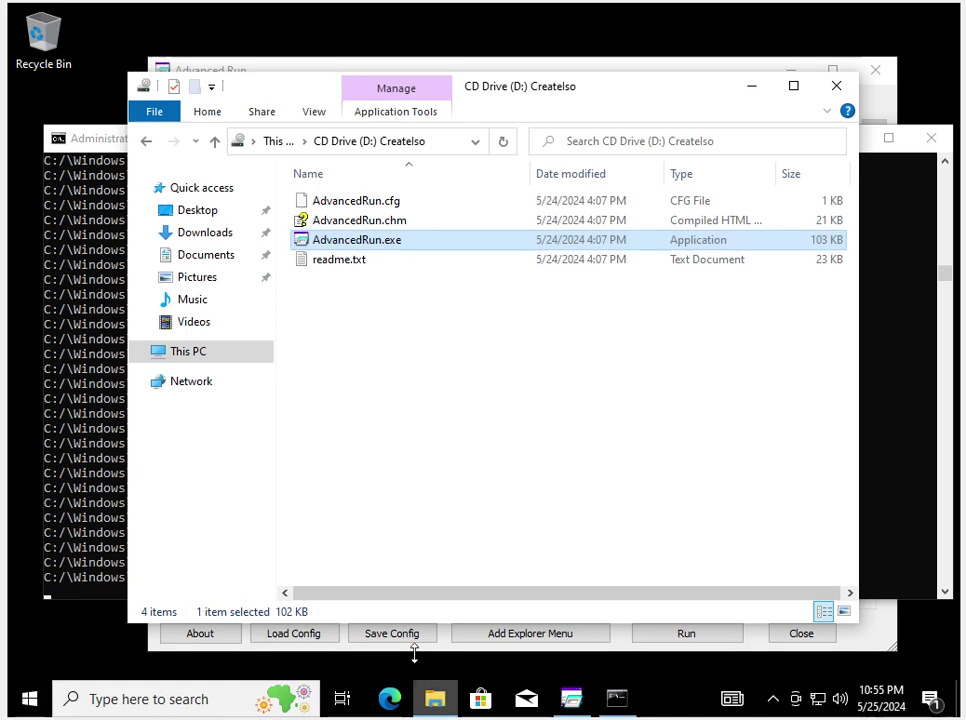
click(220, 355)
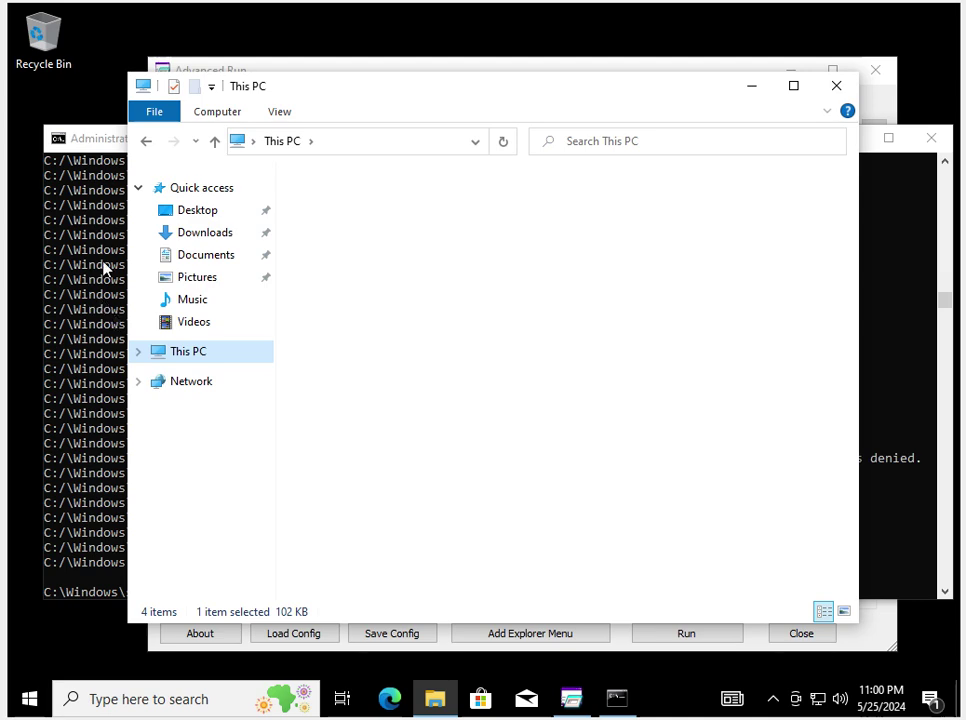
click(845, 98)
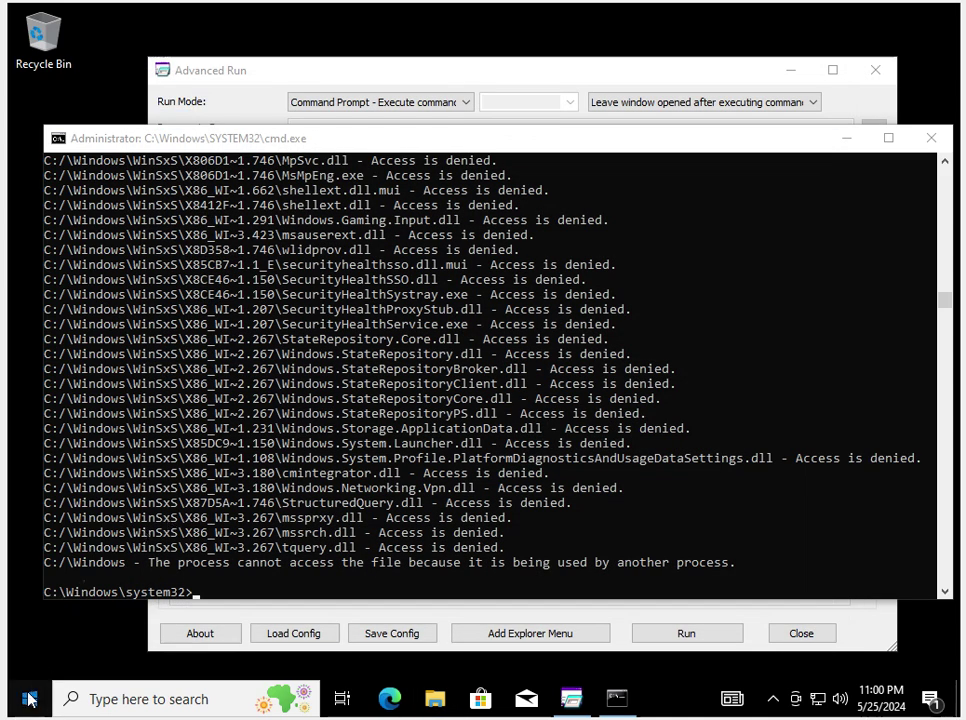
Reset the windows 10 virtual machine in VirtualBox, confirm the reset, and let it boot into Automatic Repair.
click(30, 699)
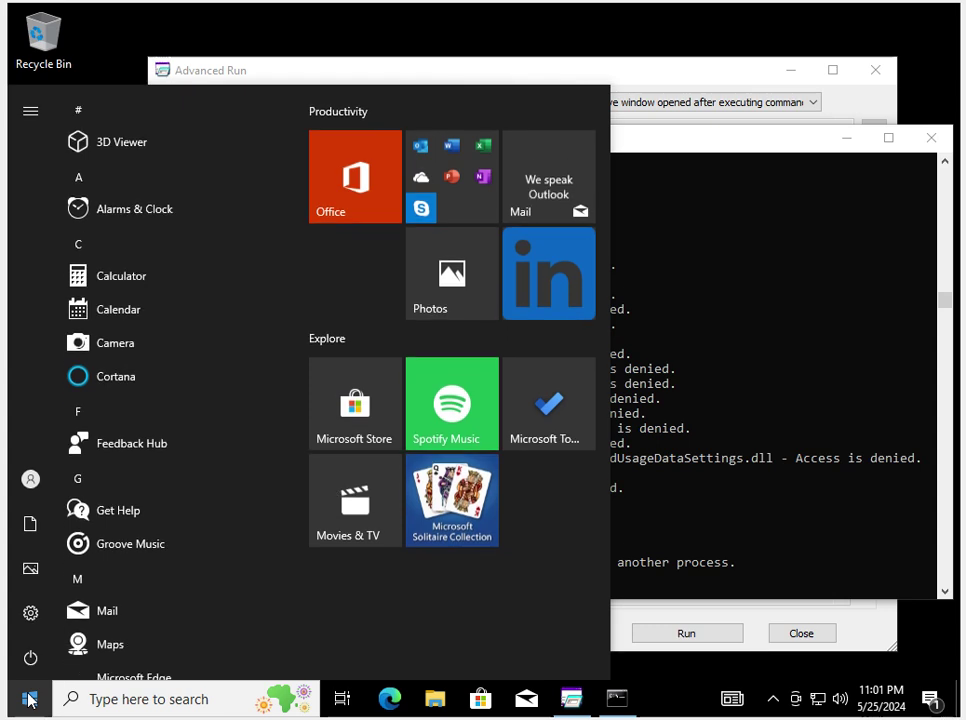
mouse_move(32, 655)
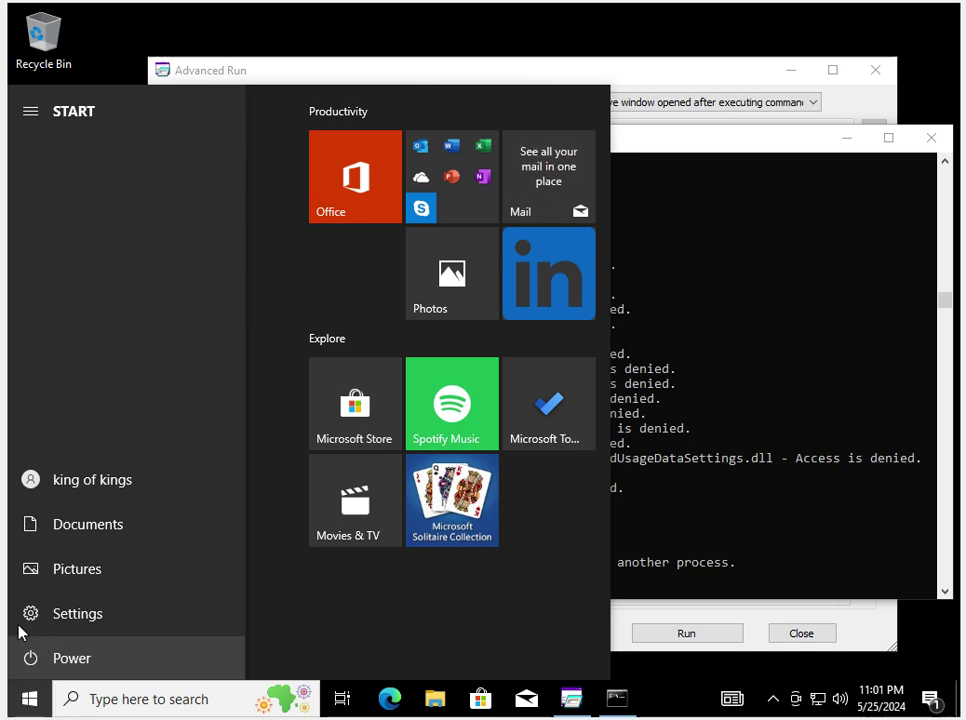
key(ctrl+r)
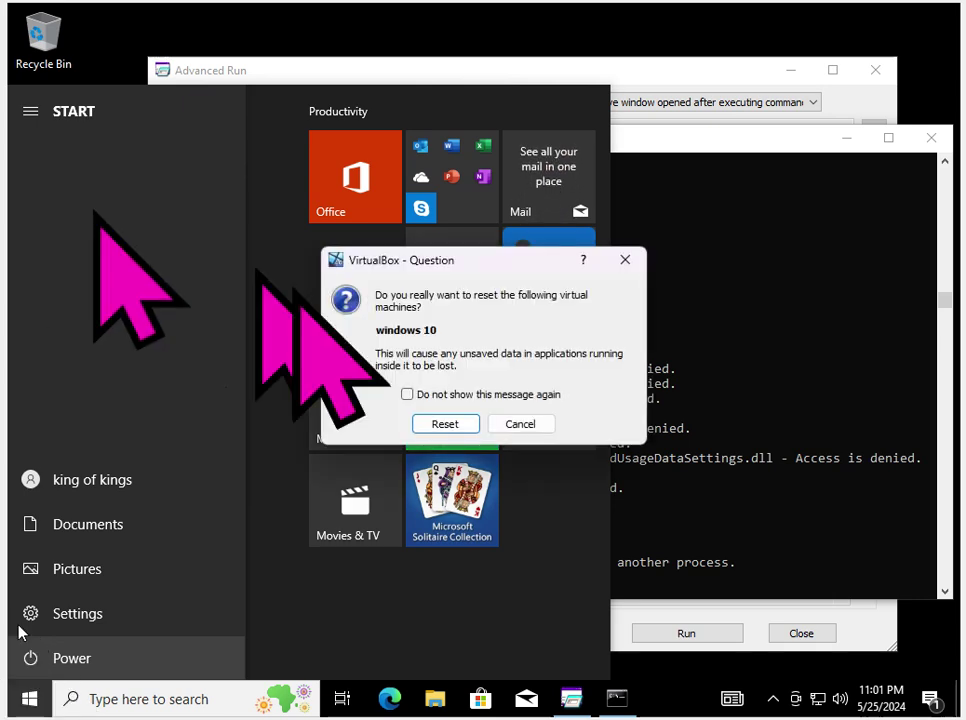
key(Return)
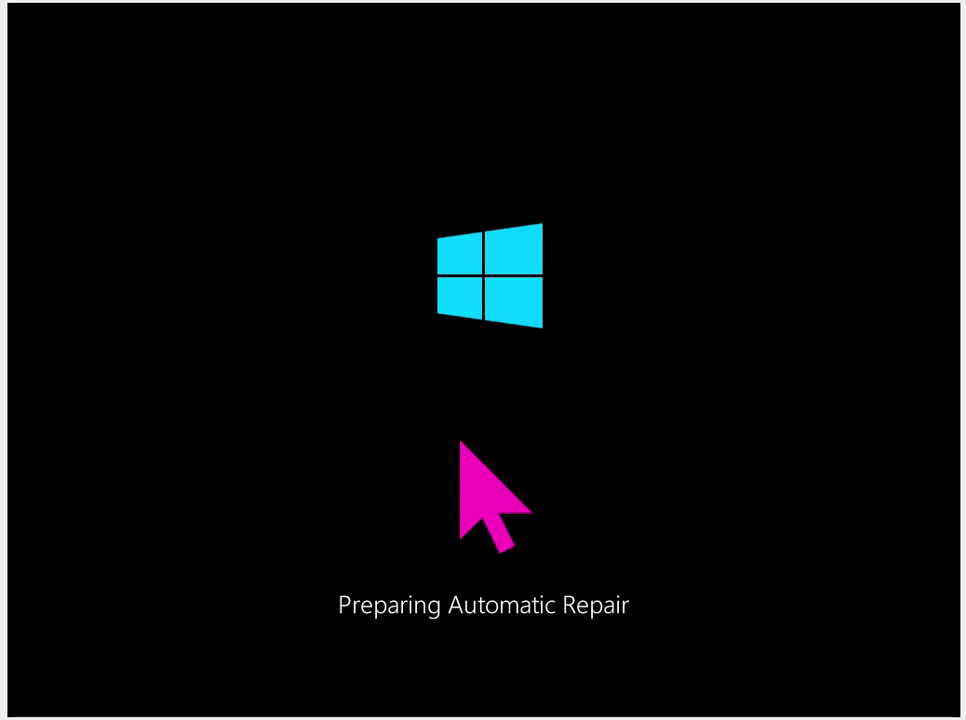
click(694, 377)
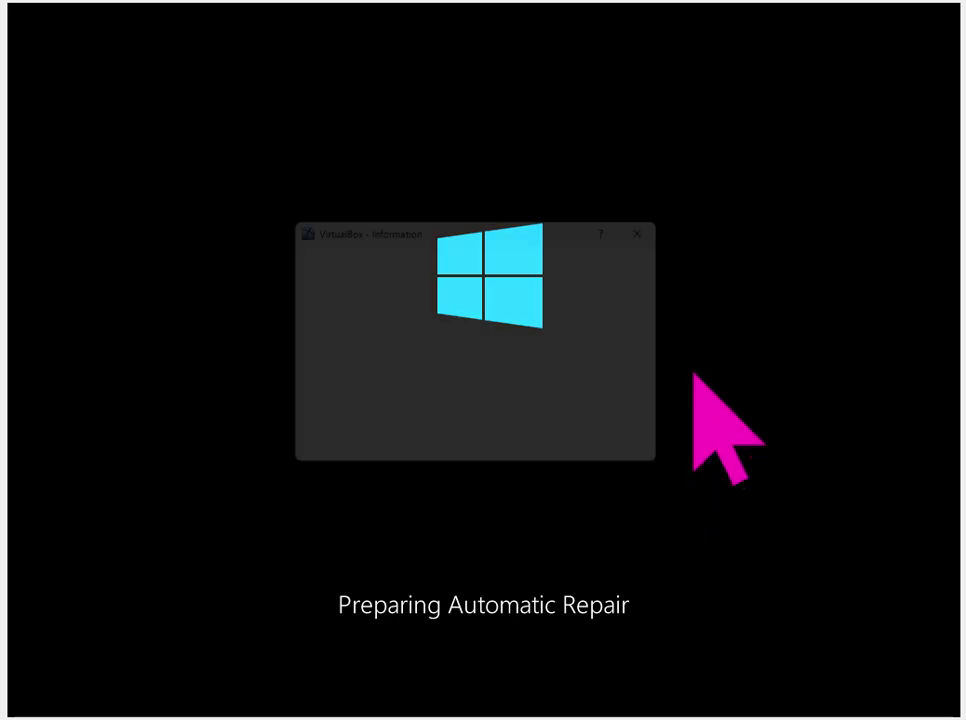
click(670, 220)
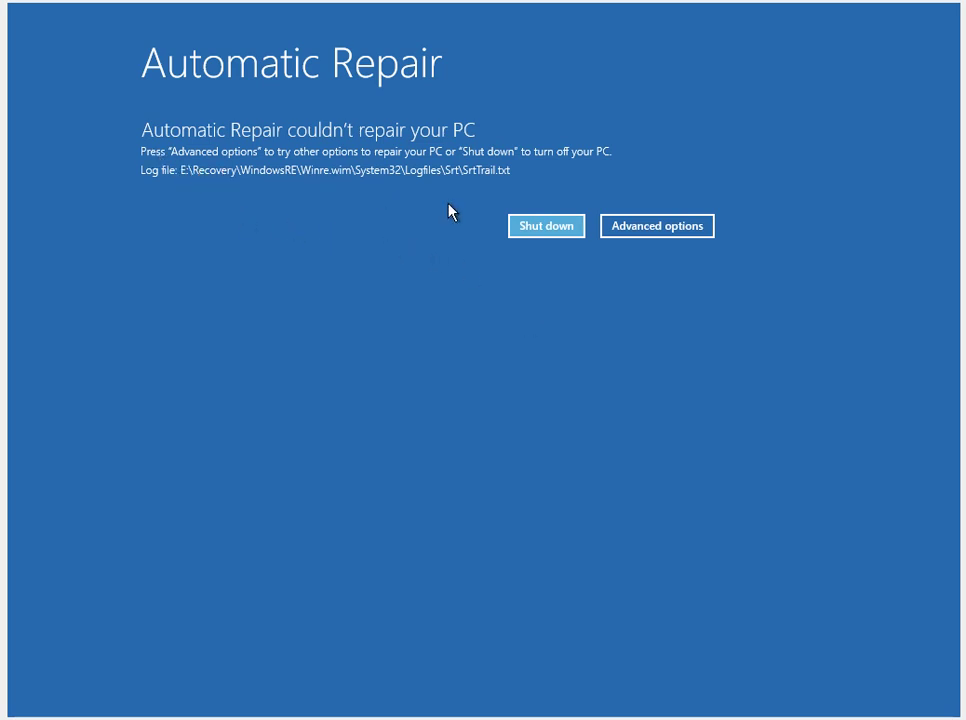
Open the recovery environment's Command Prompt from the advanced troubleshooting options and run sfc /scannow.
click(670, 237)
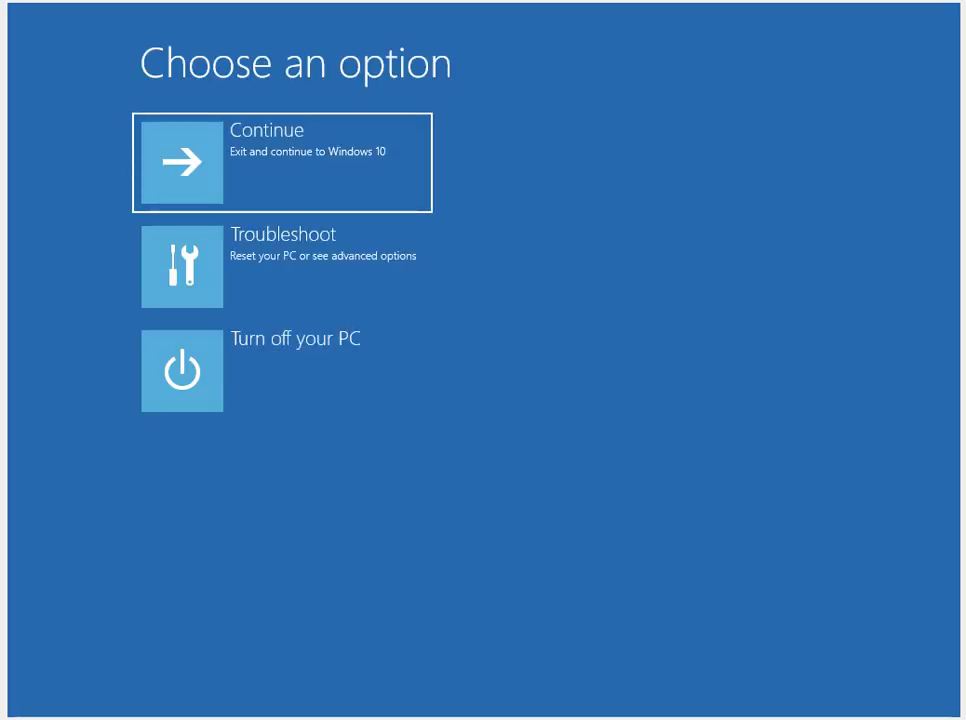
click(358, 270)
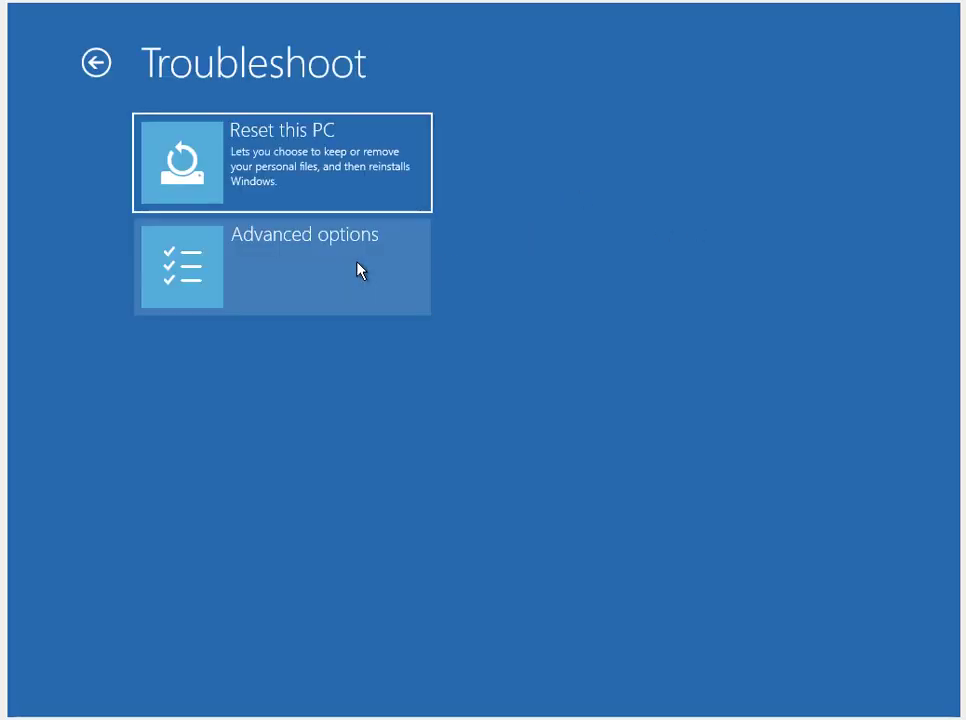
click(336, 265)
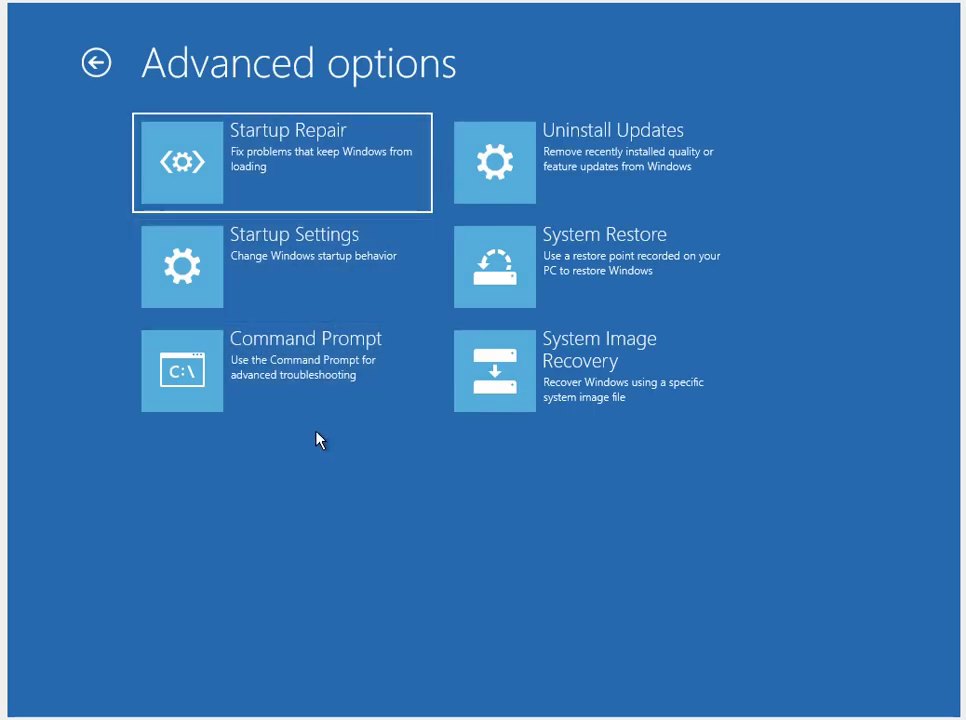
click(332, 369)
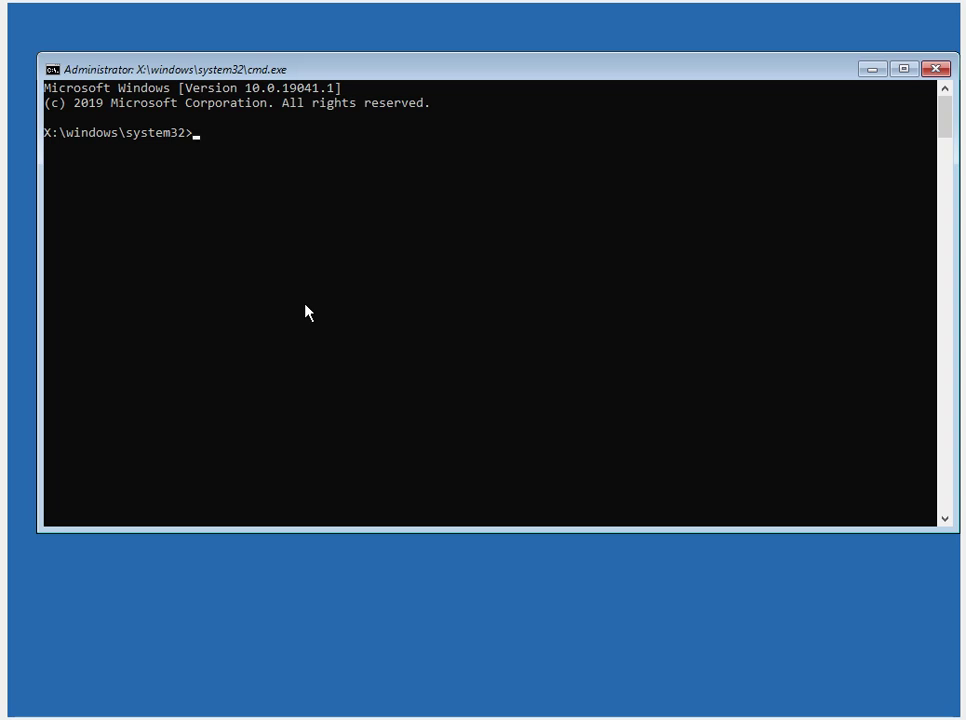
text(r)
key(BackSpace)
text(sfc /scannow)
key(Return)
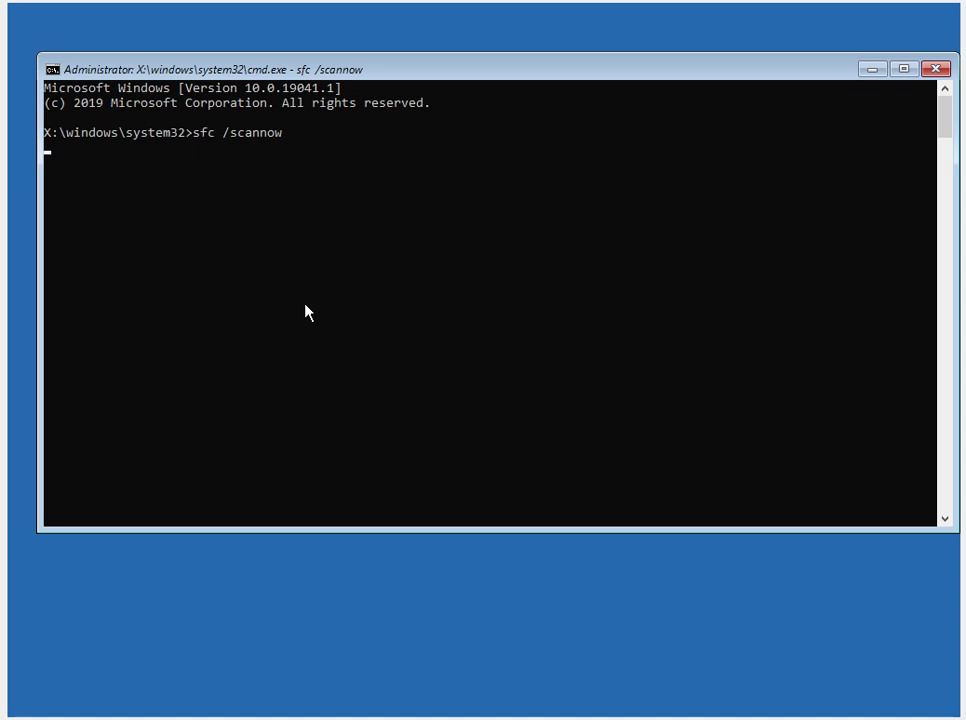
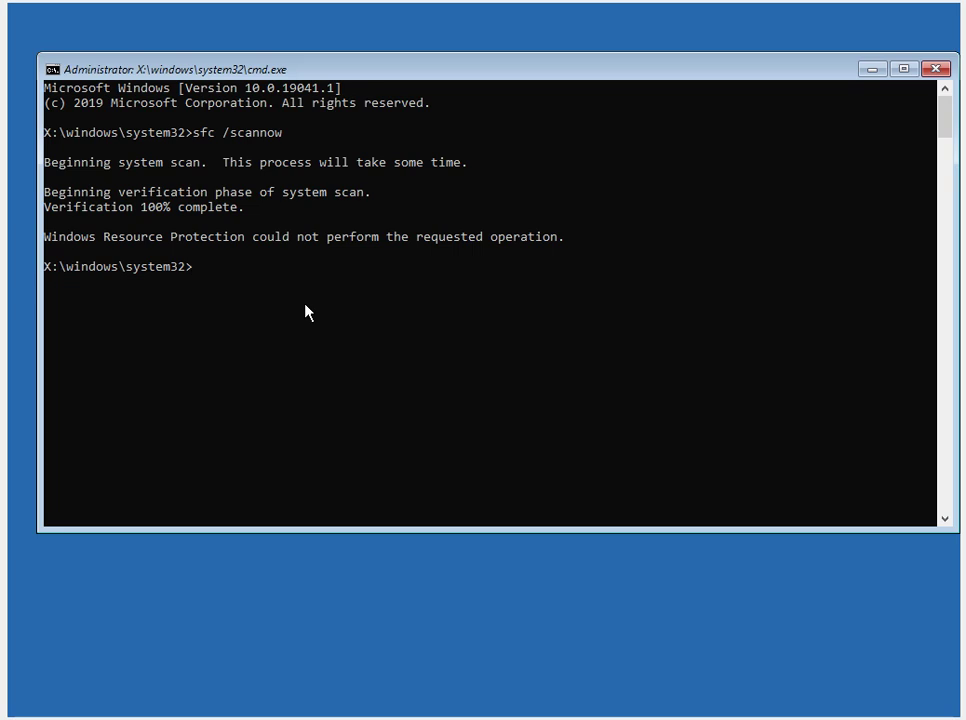
Try to change the directory to "C:/windows" with cd, and close the Command Prompt.
text(cd @)
key(BackSpace)
text(")
text(C)
text(:/)
text(:/window)
text(s)
text(")
key(Return)
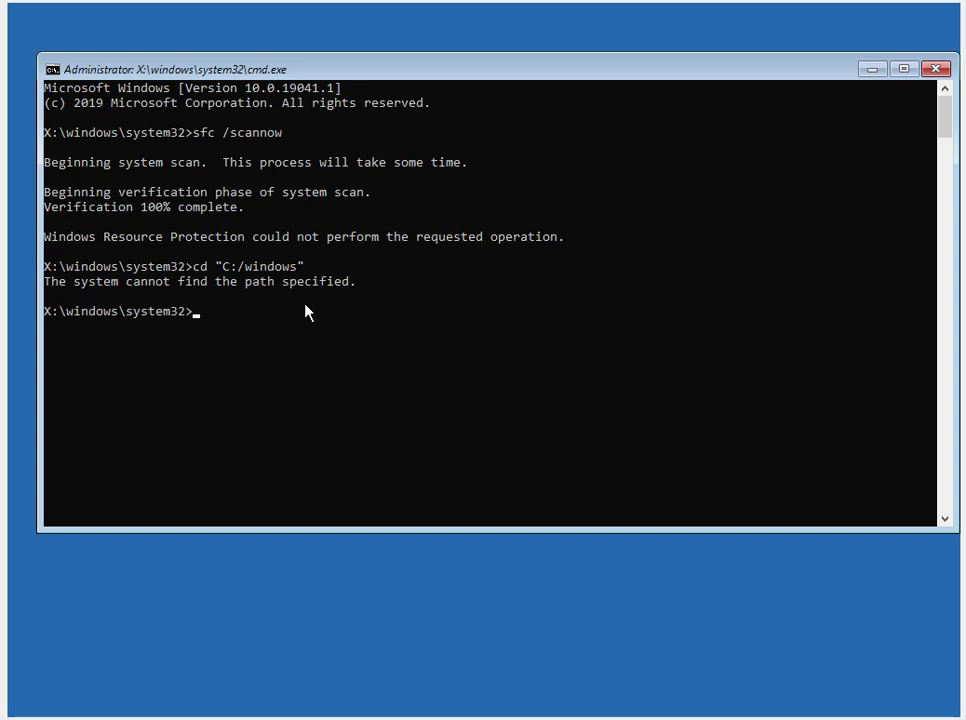
click(935, 70)
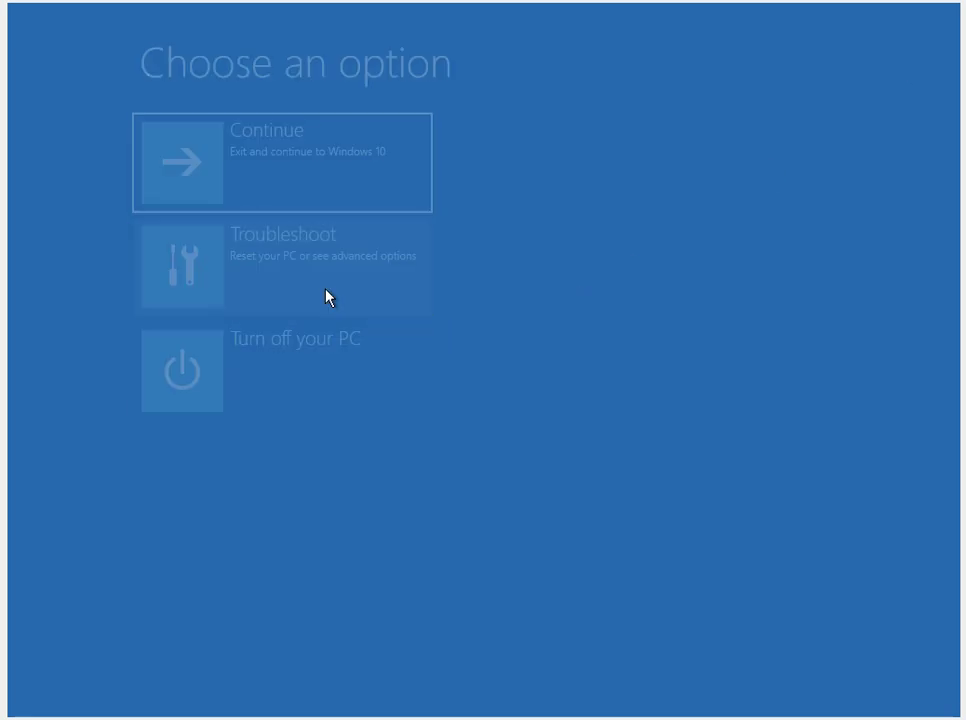
Try to reset this PC with a local reinstall of Windows from the troubleshooting options, and return to the recovery options.
click(330, 295)
click(330, 296)
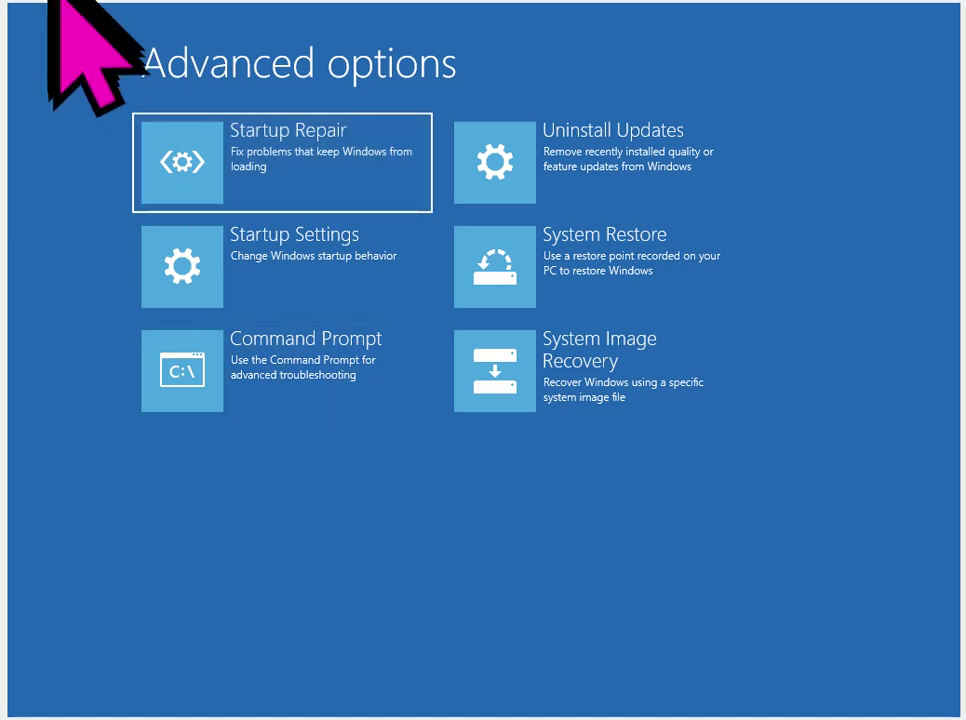
click(96, 72)
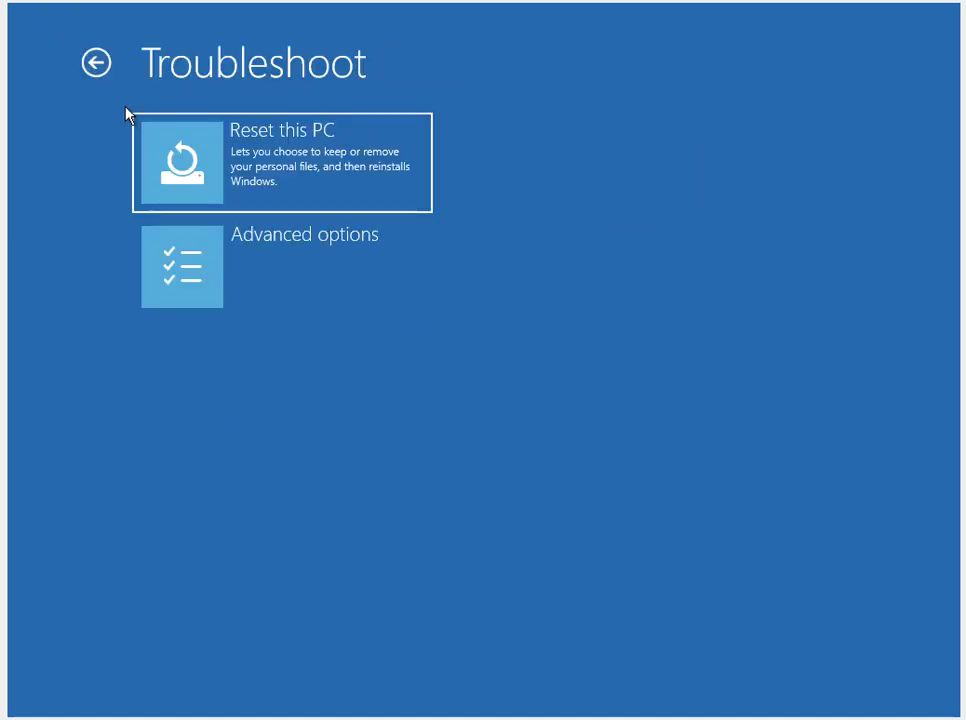
click(174, 158)
click(254, 212)
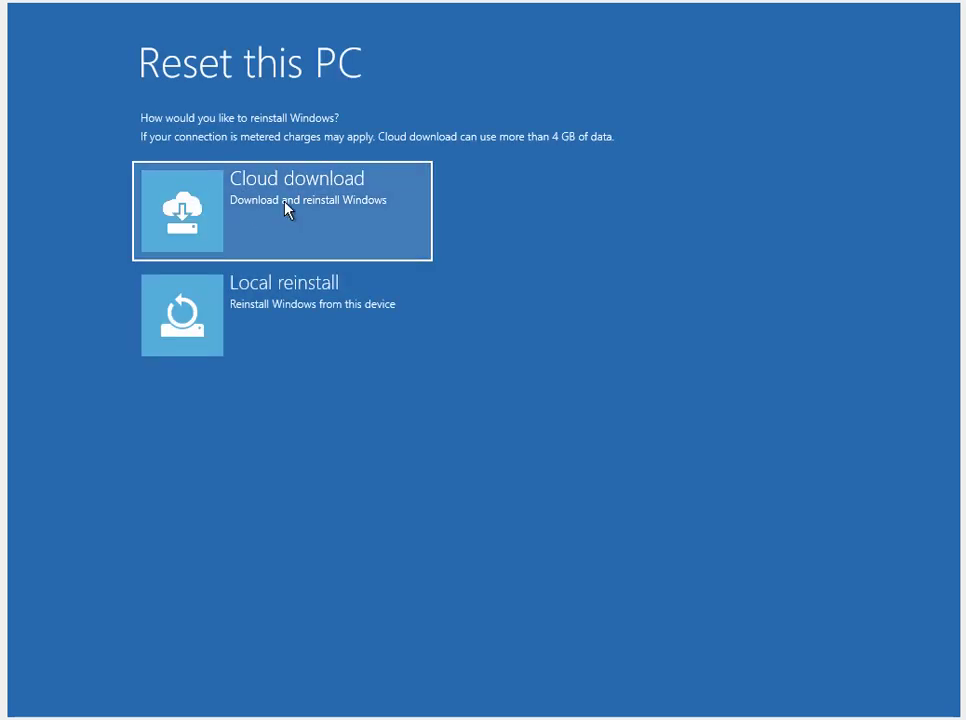
click(290, 313)
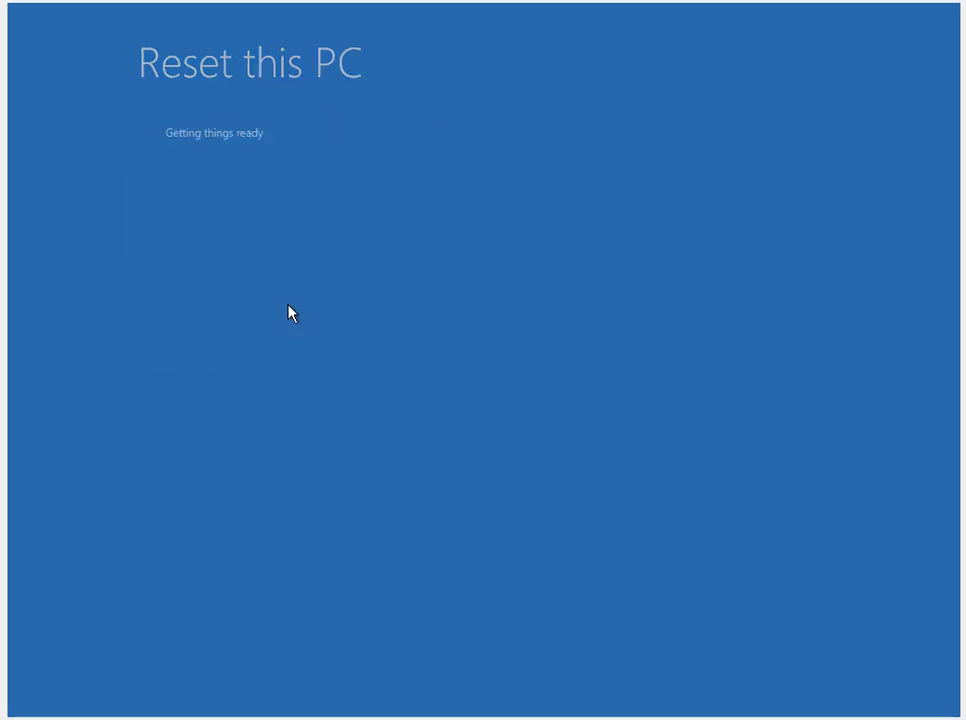
click(665, 181)
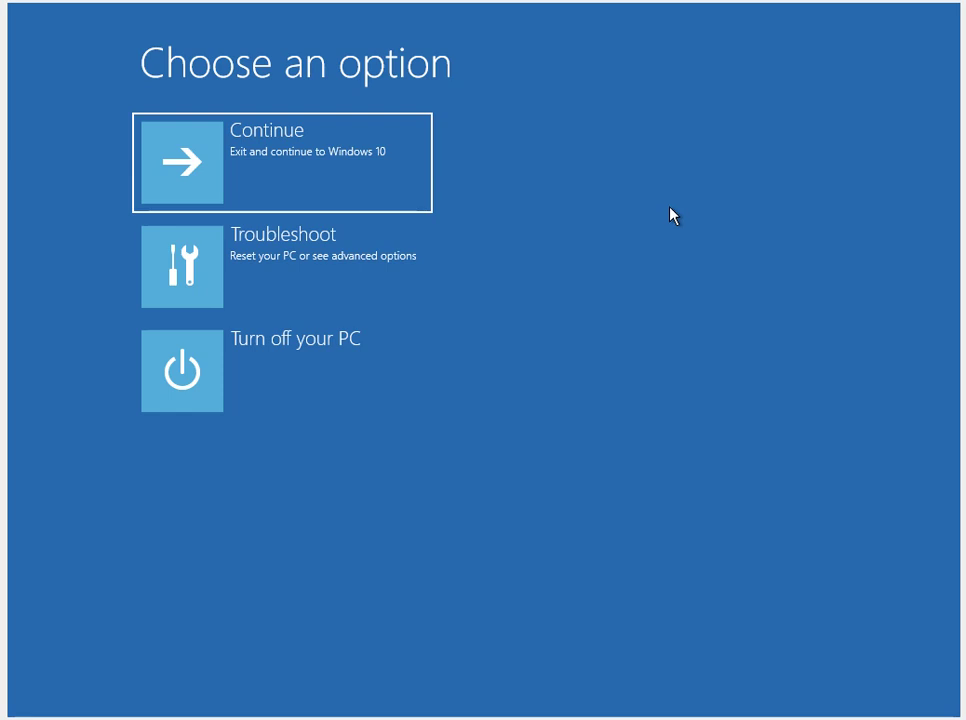
Reopen the recovery Command Prompt, try to run taskmrg.exe, and write brb at the prompt.
click(270, 299)
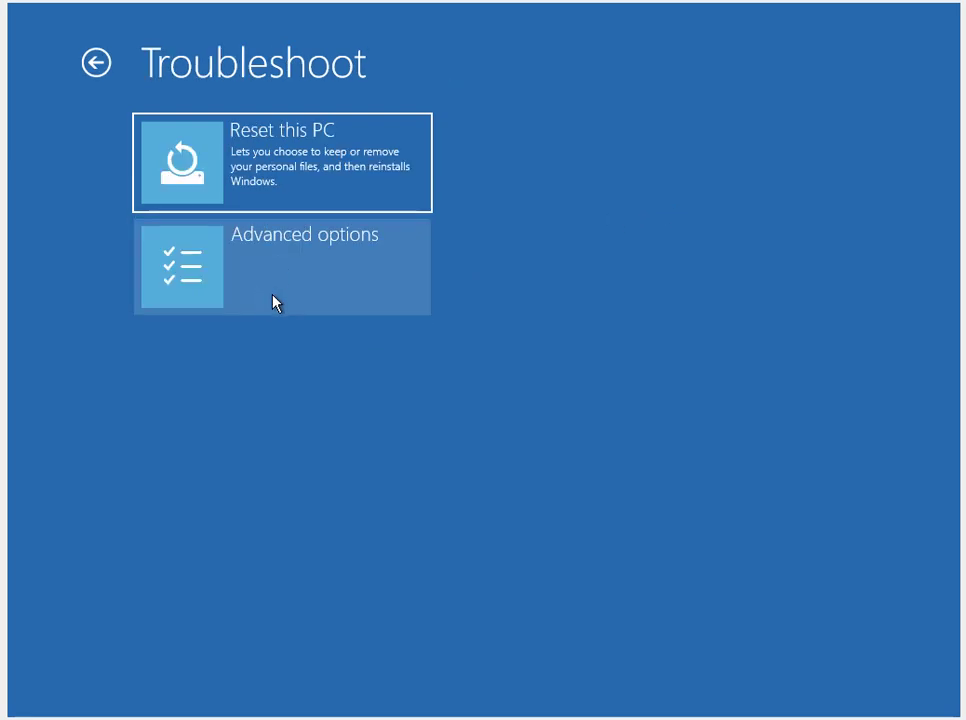
click(315, 281)
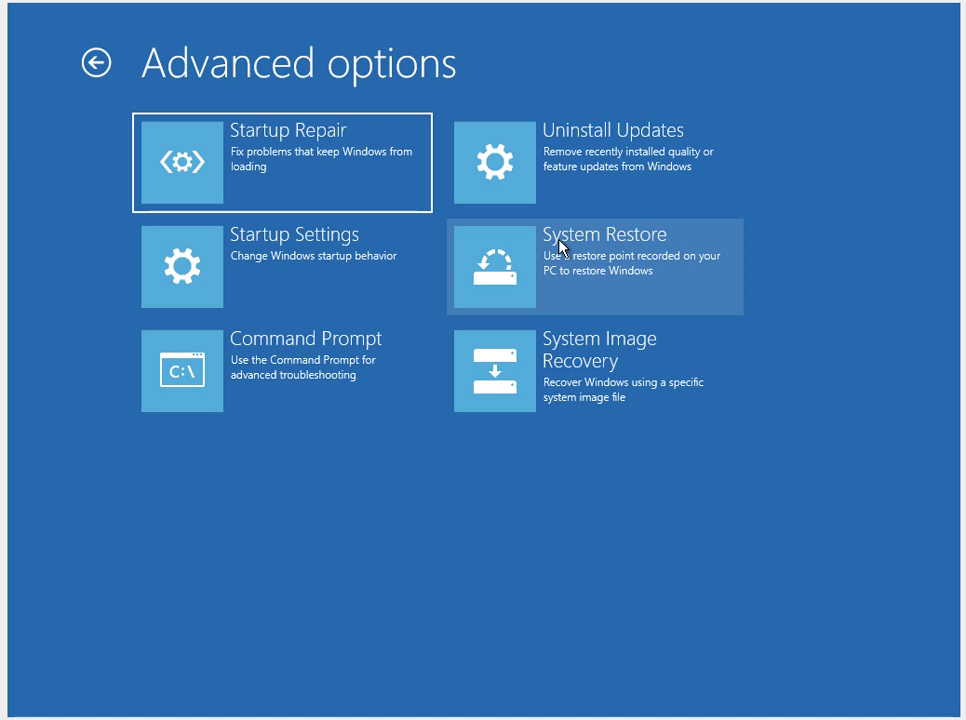
click(310, 384)
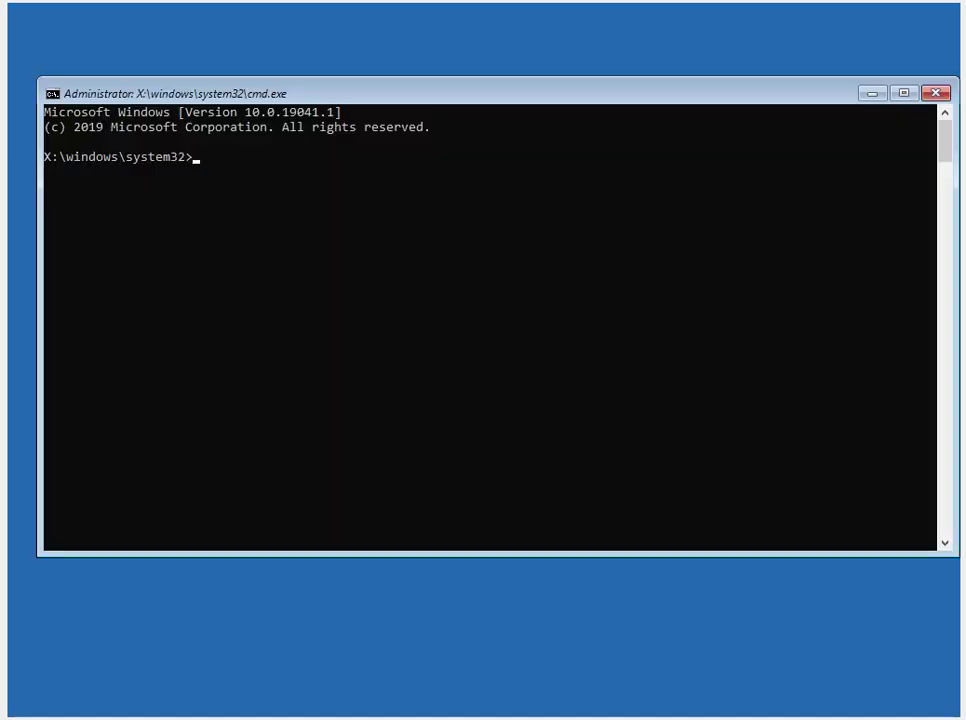
text(taskmrg.exe)
key(Return)
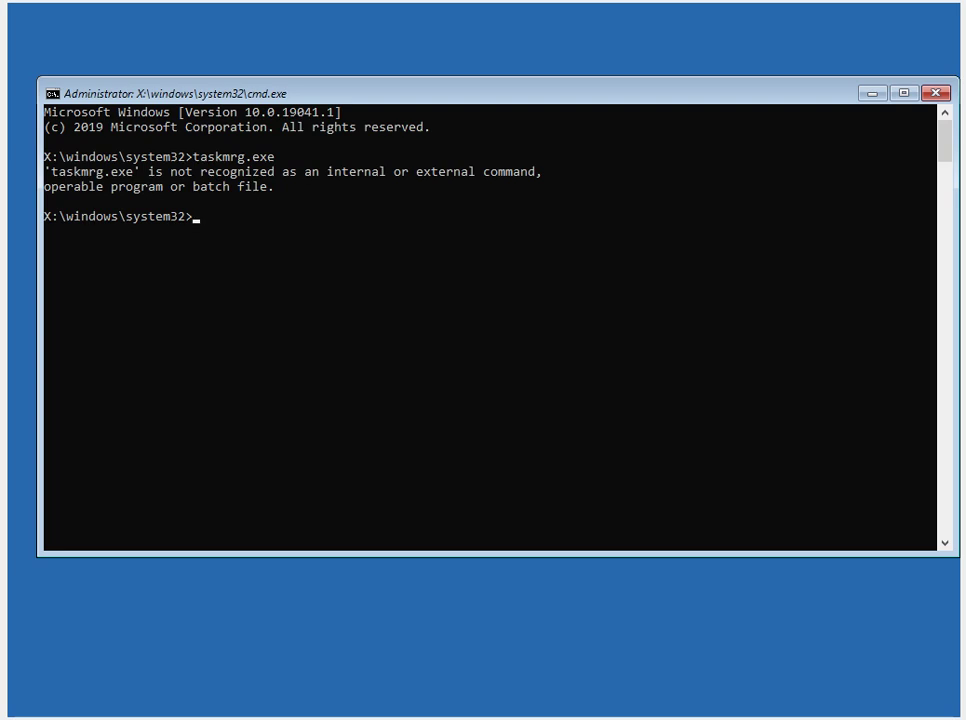
text(brb)
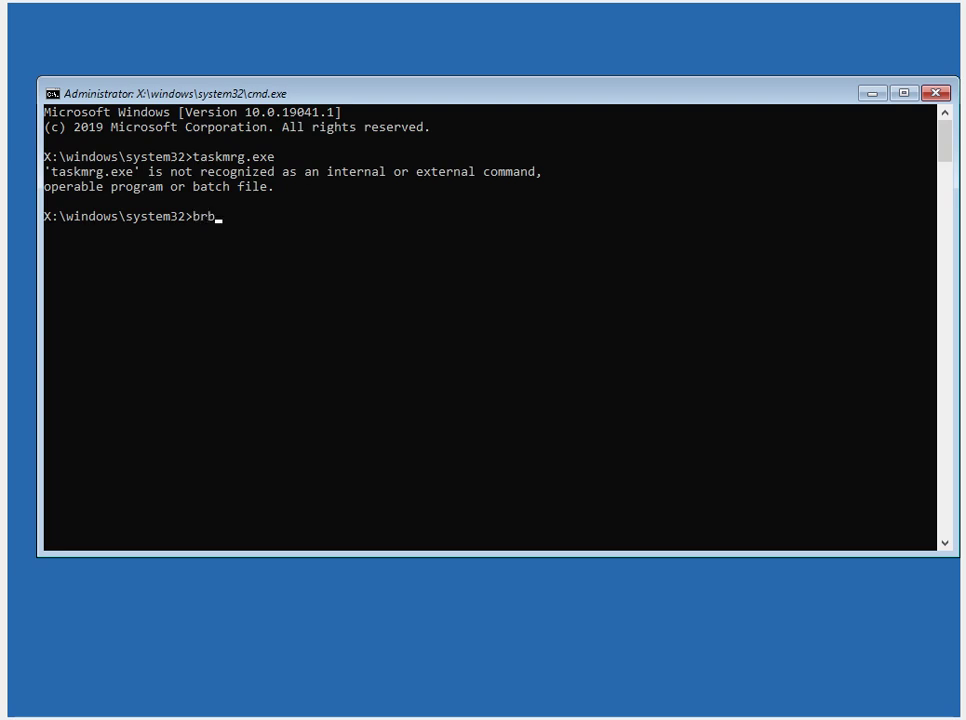